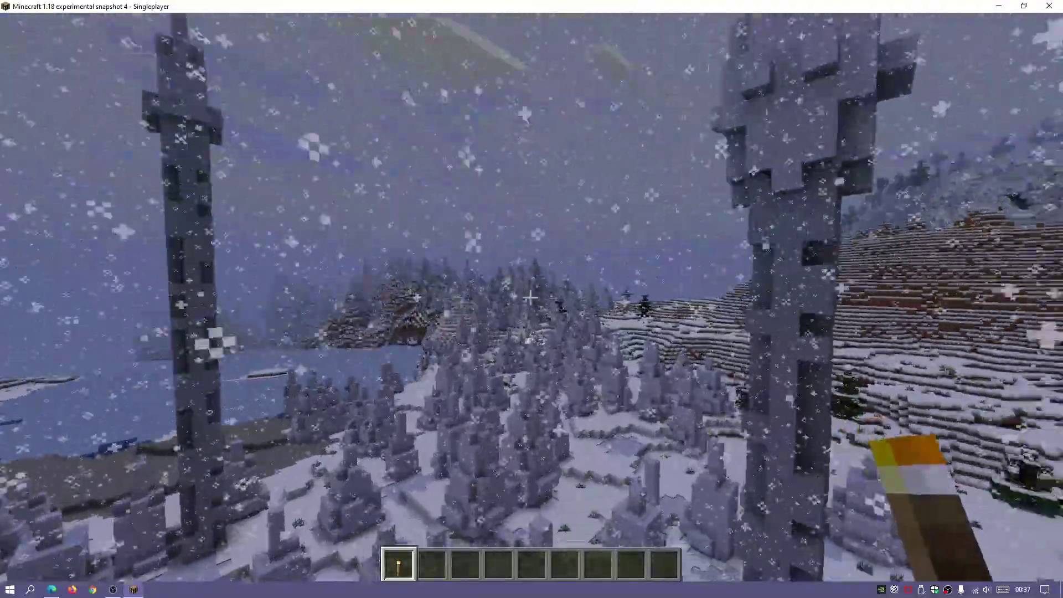
# - Walk across the snowy ice-spikes biome toward the spruce hillside, then open Options from the pause menu
pyautogui.press('w')
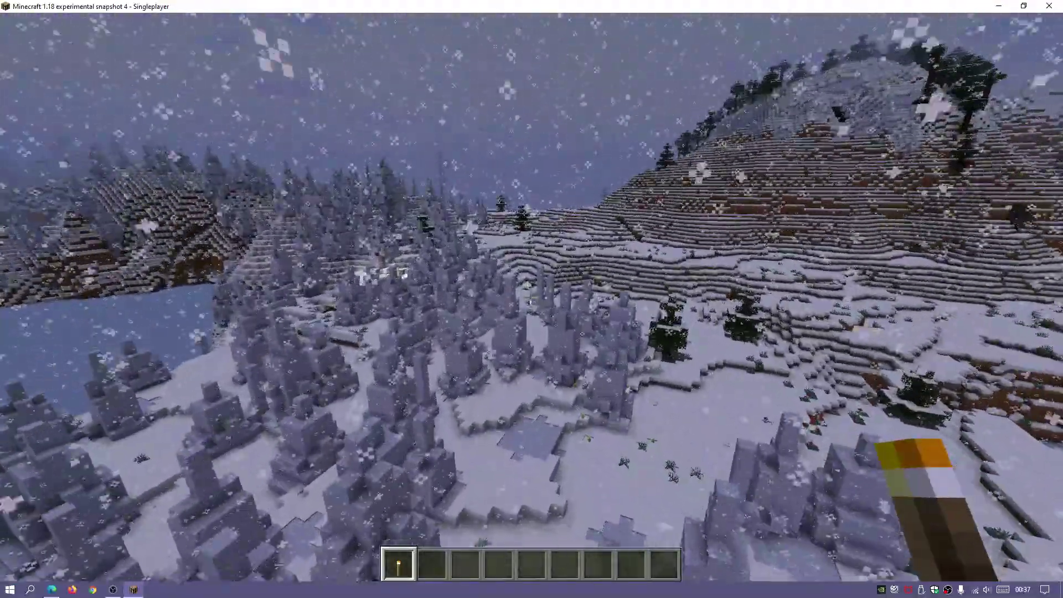
pyautogui.press('w')
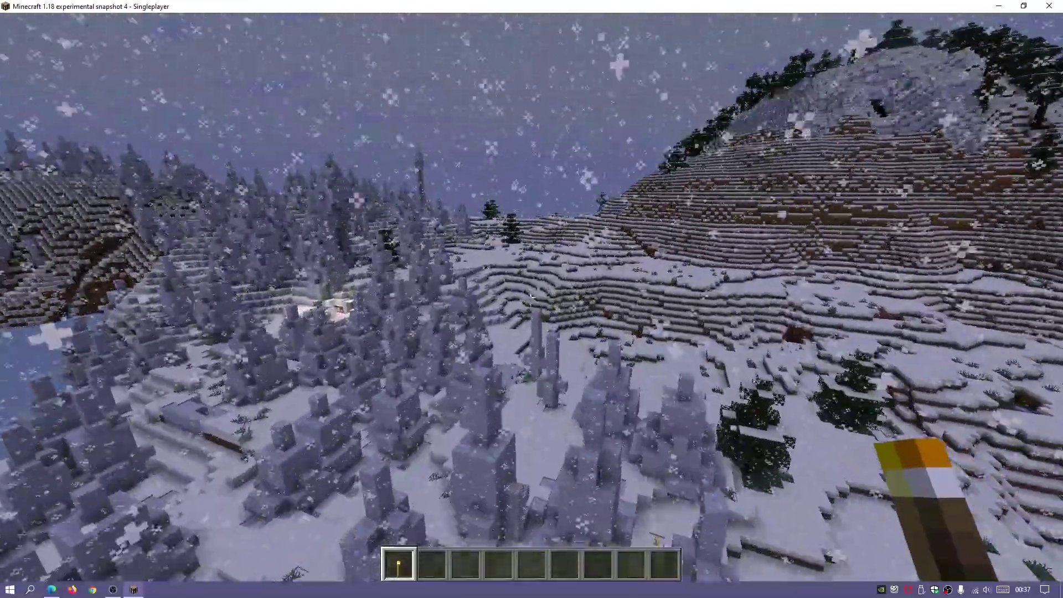
pyautogui.press('w')
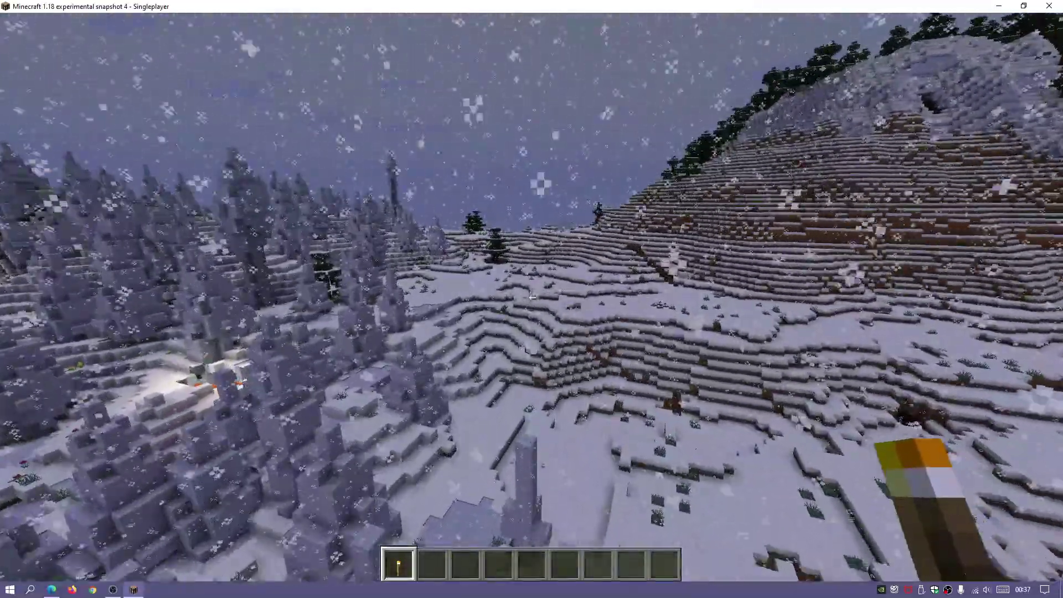
pyautogui.press('w')
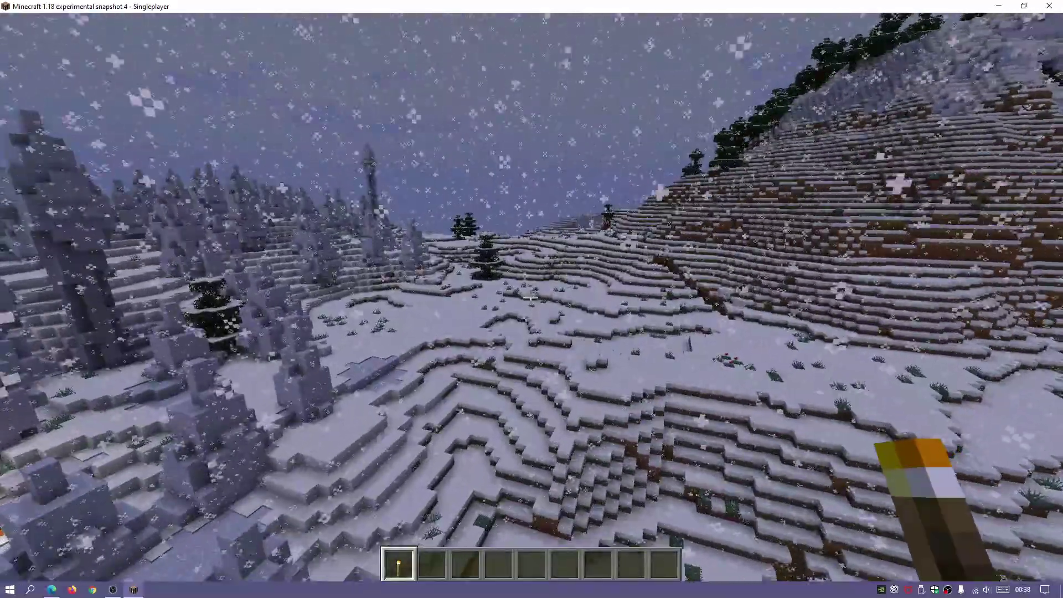
pyautogui.press('w')
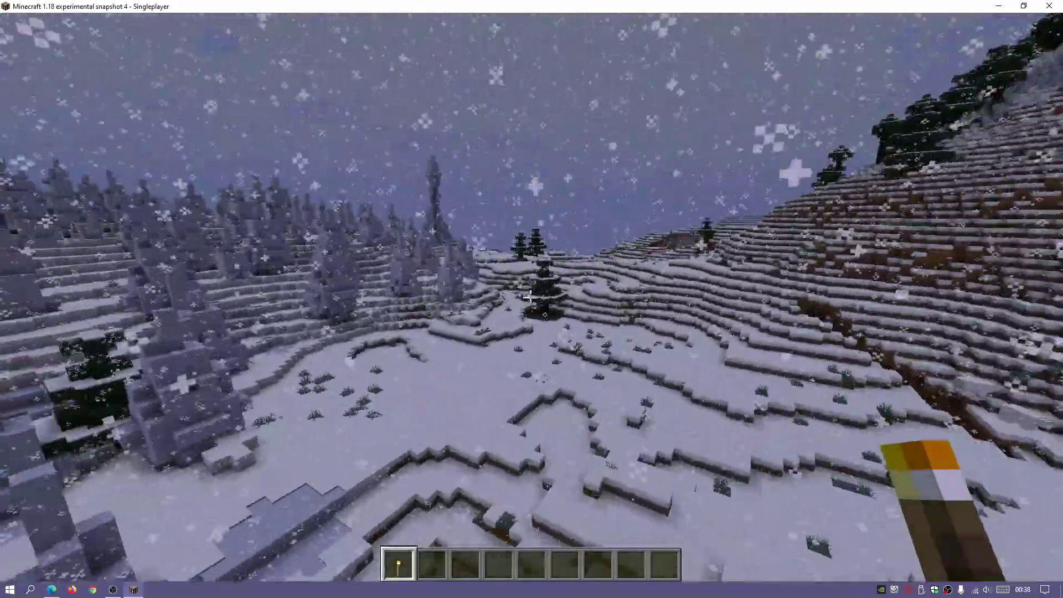
pyautogui.press('w')
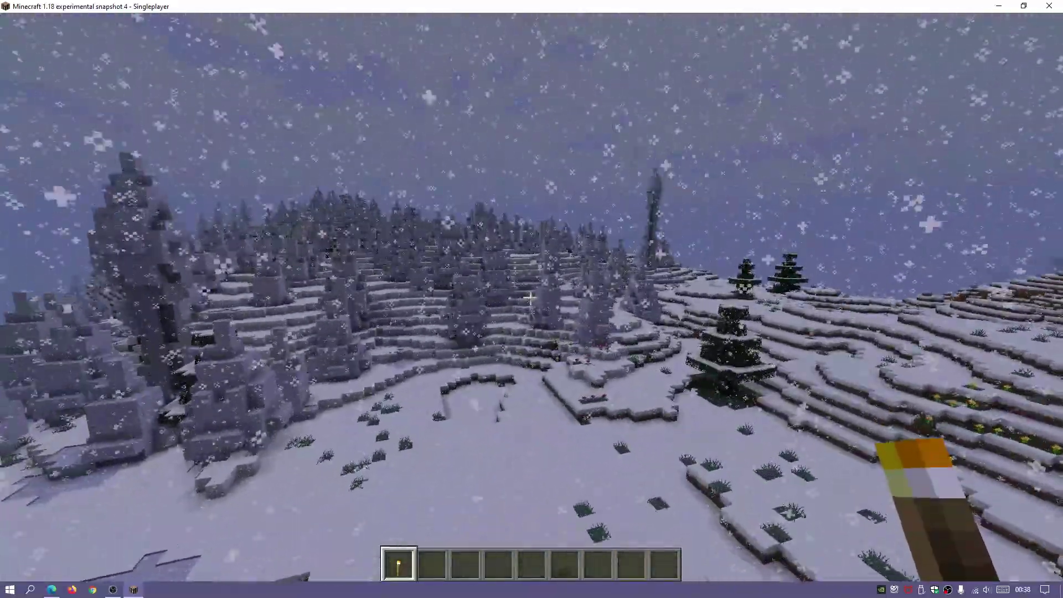
pyautogui.press('w')
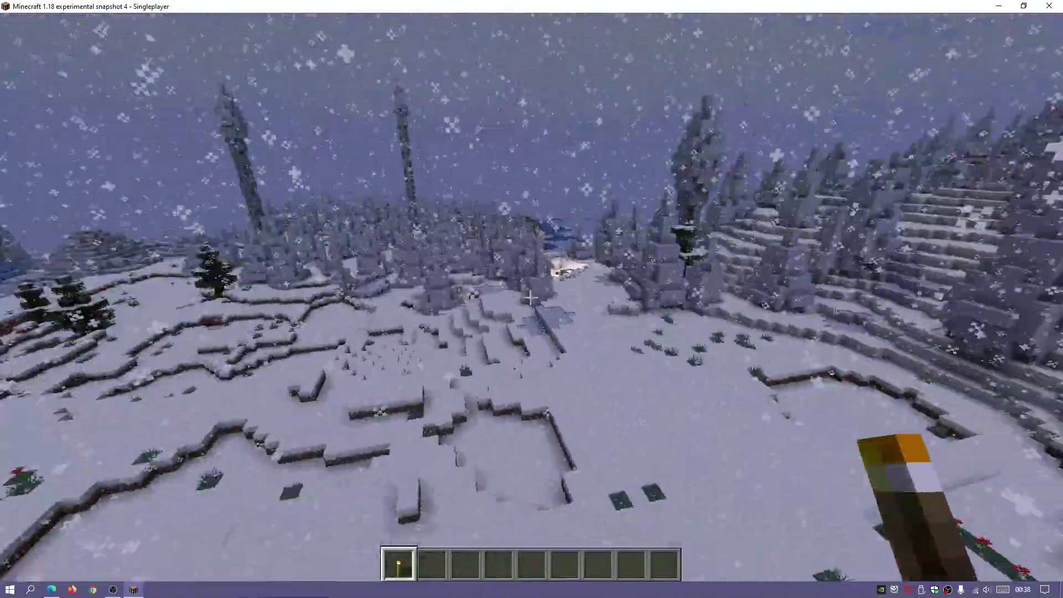
pyautogui.press('Escape')
pyautogui.click(460, 308)
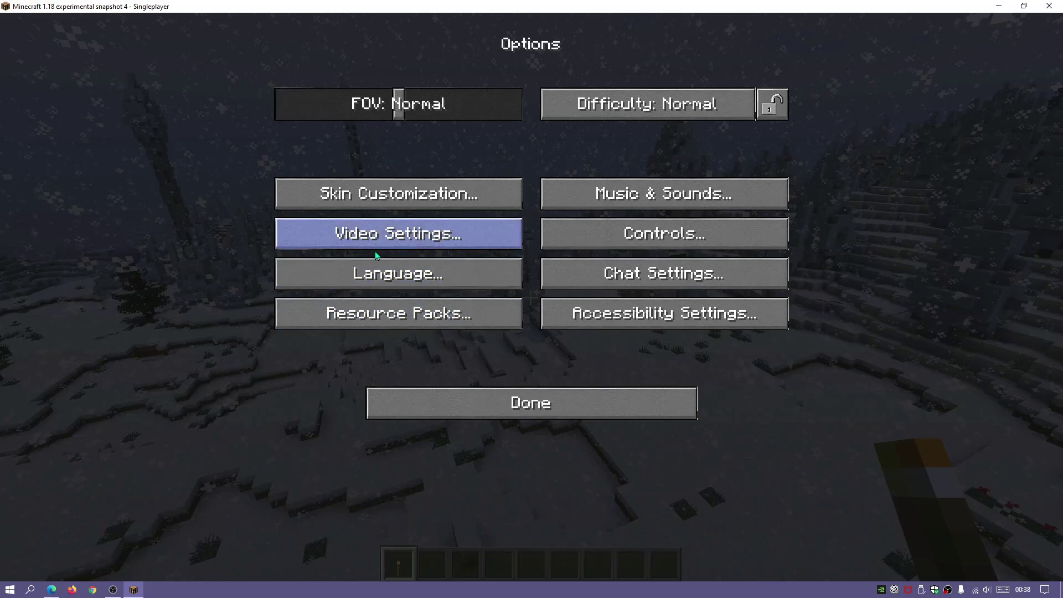
# - Review the resource packs, leaving FaithfulHDx512_1.17 selected above Default, and resume the game
pyautogui.click(389, 314)
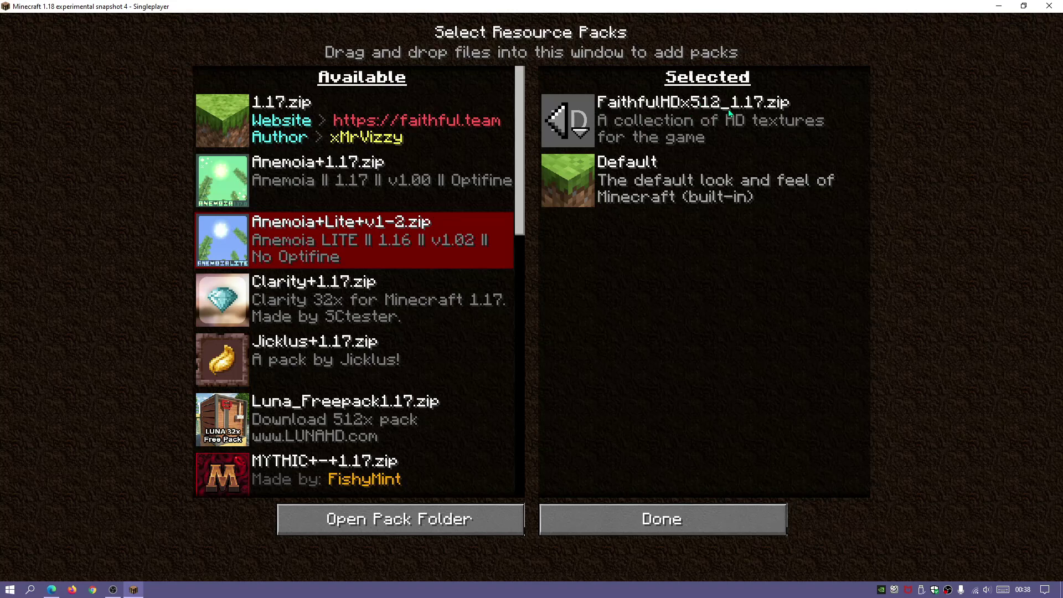
pyautogui.click(600, 523)
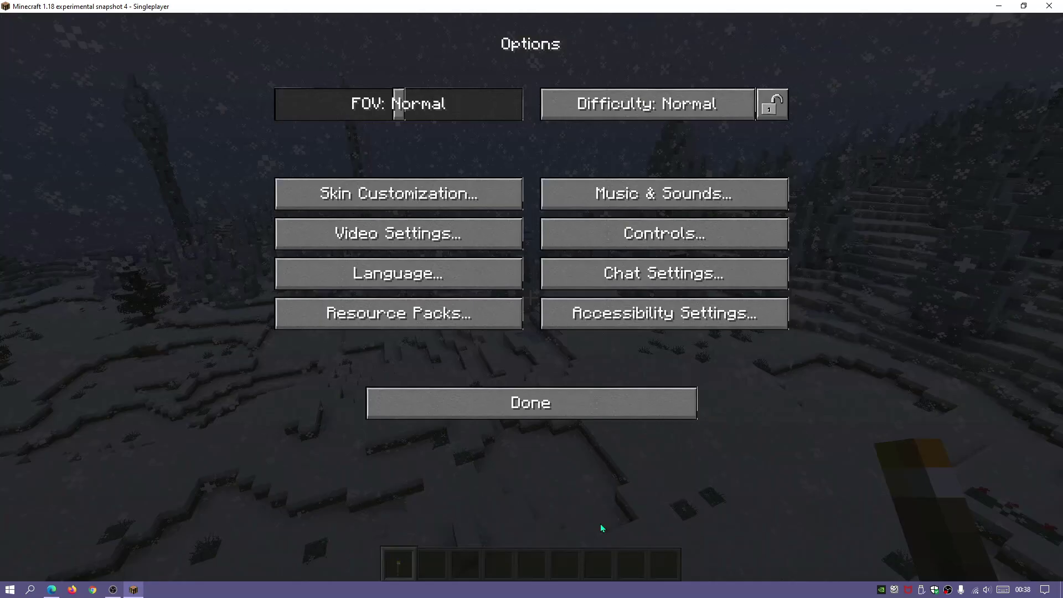
pyautogui.click(571, 403)
pyautogui.press('Escape')
# - Move forward across the ice spikes toward the glowing orange object near the trees
pyautogui.press('w')
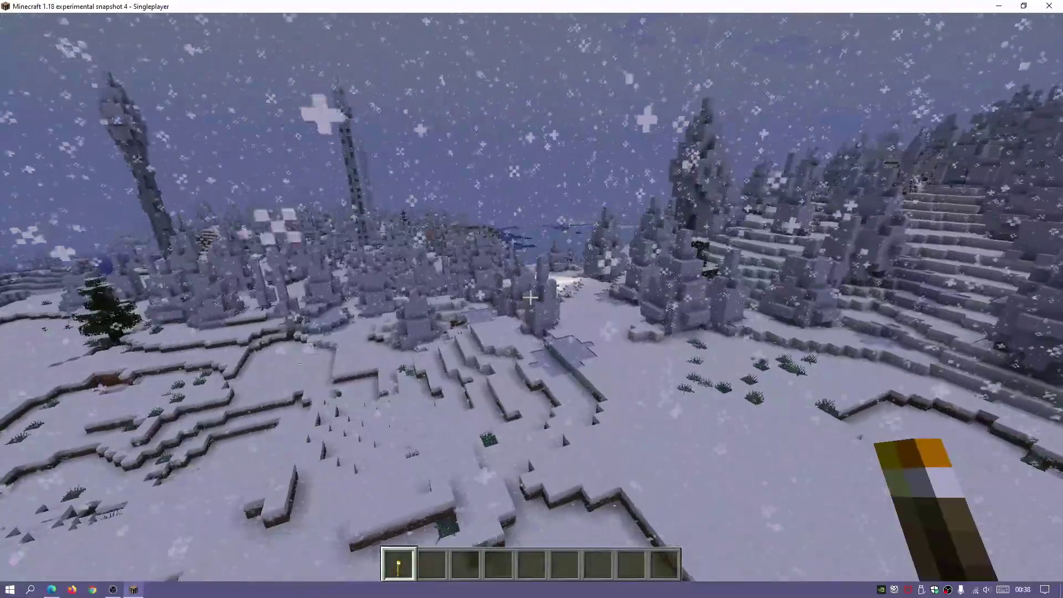
pyautogui.moveTo(530, 298)
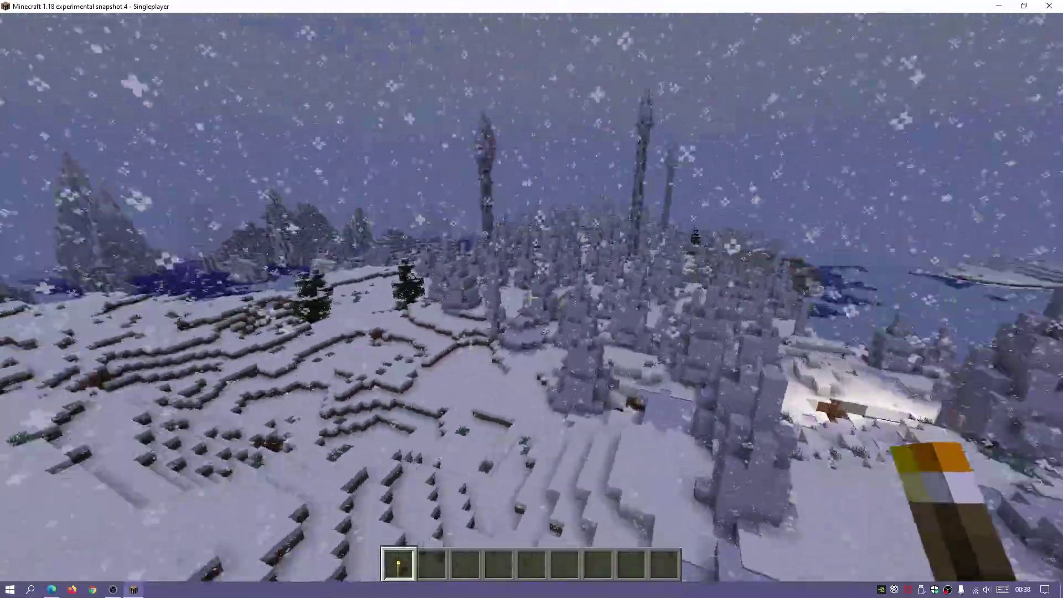
pyautogui.press('w')
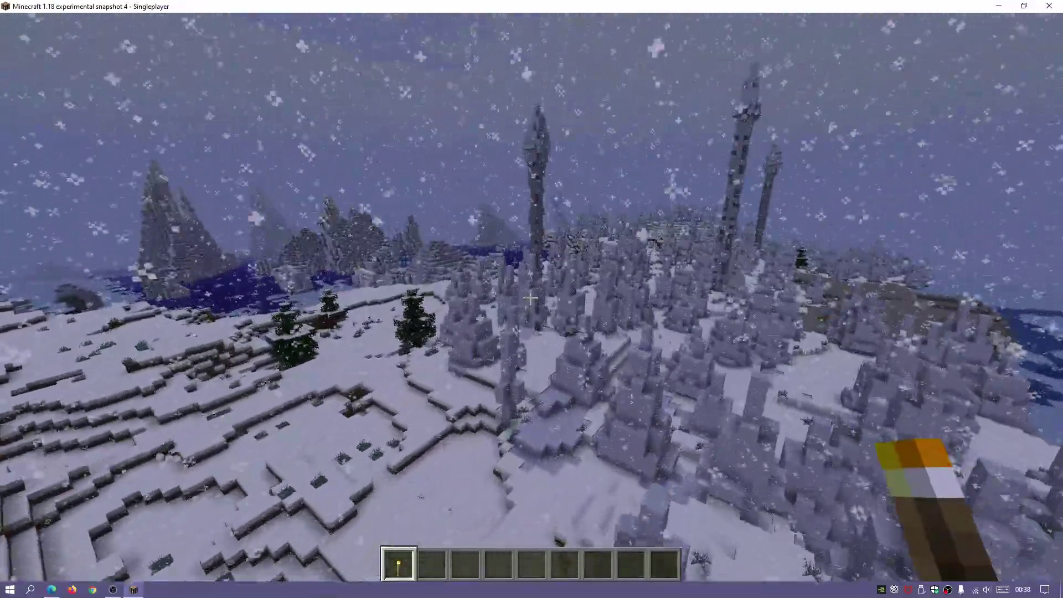
pyautogui.press('w')
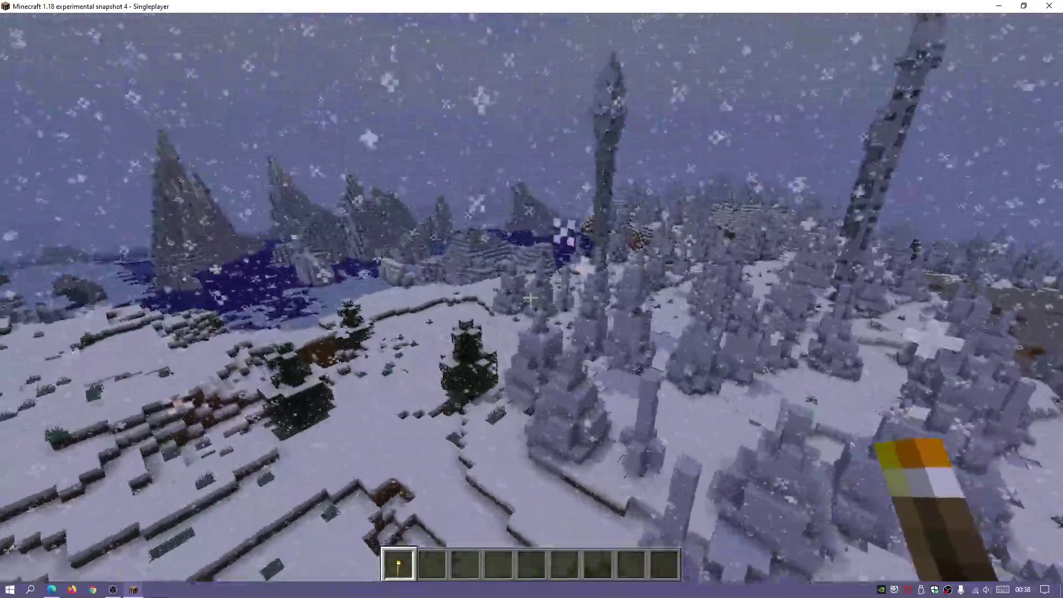
pyautogui.press('w')
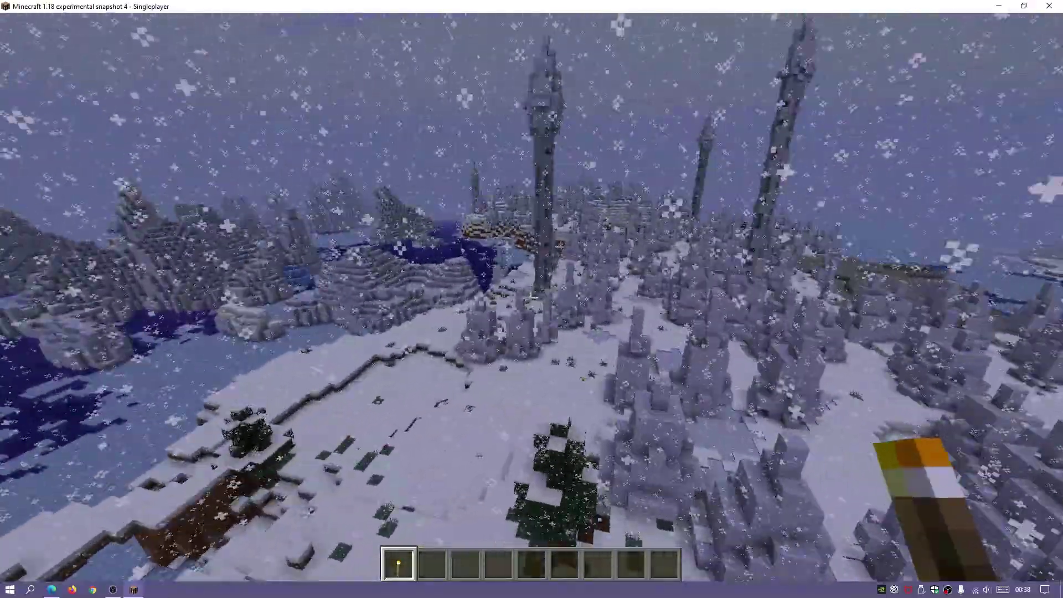
pyautogui.press('w')
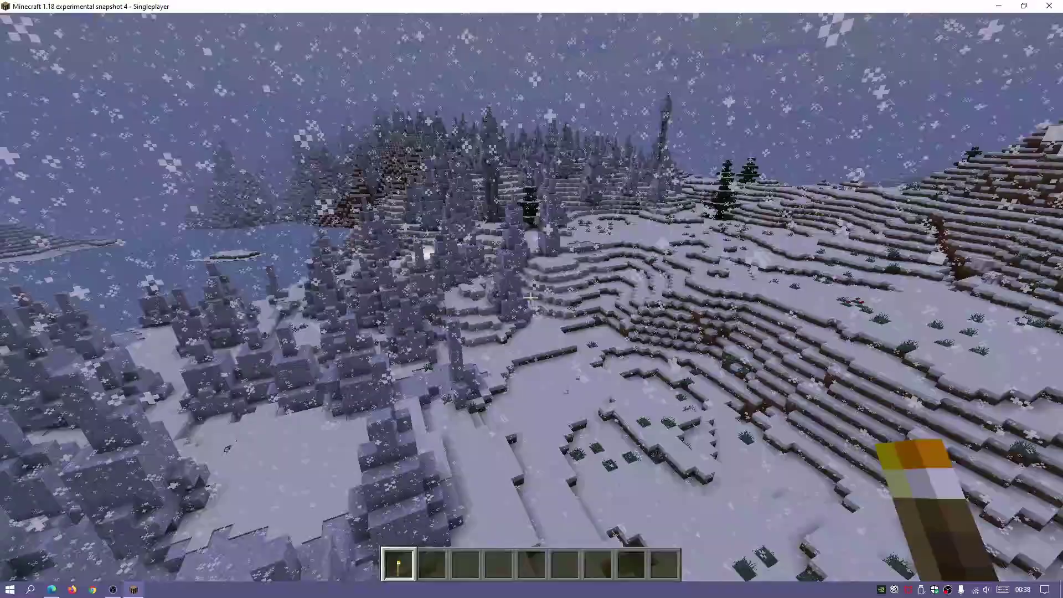
pyautogui.press('w')
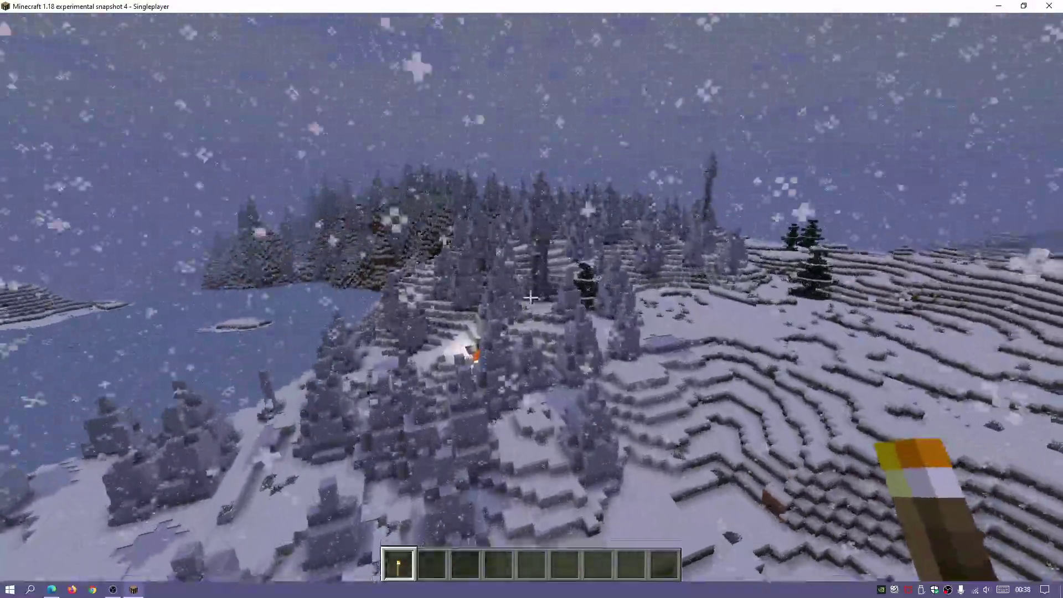
pyautogui.press('w')
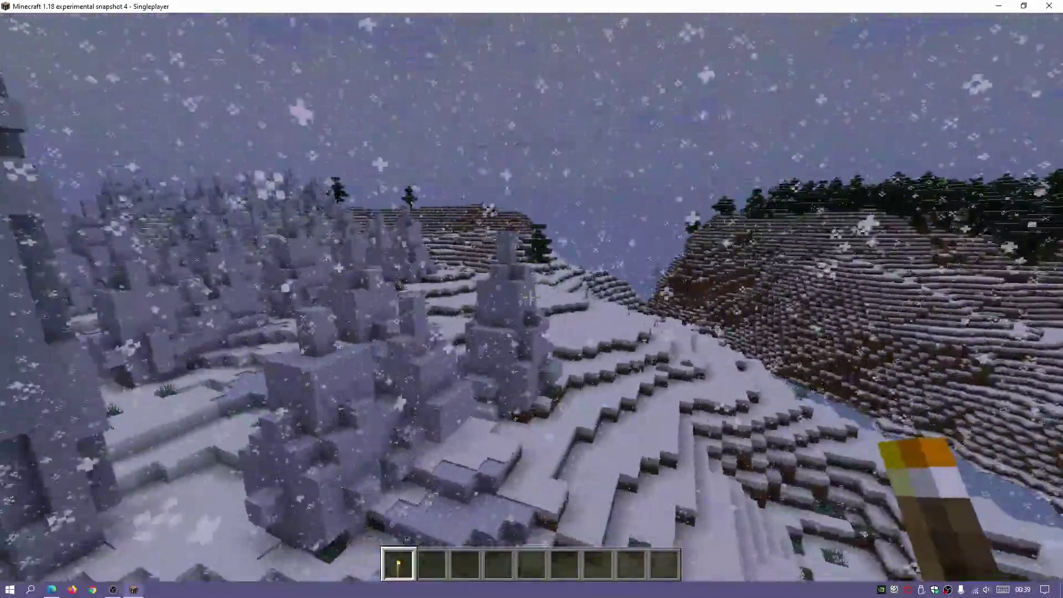
# - Continue through the snowy spruce forest and over the ice spikes toward the mountain
pyautogui.press('w')
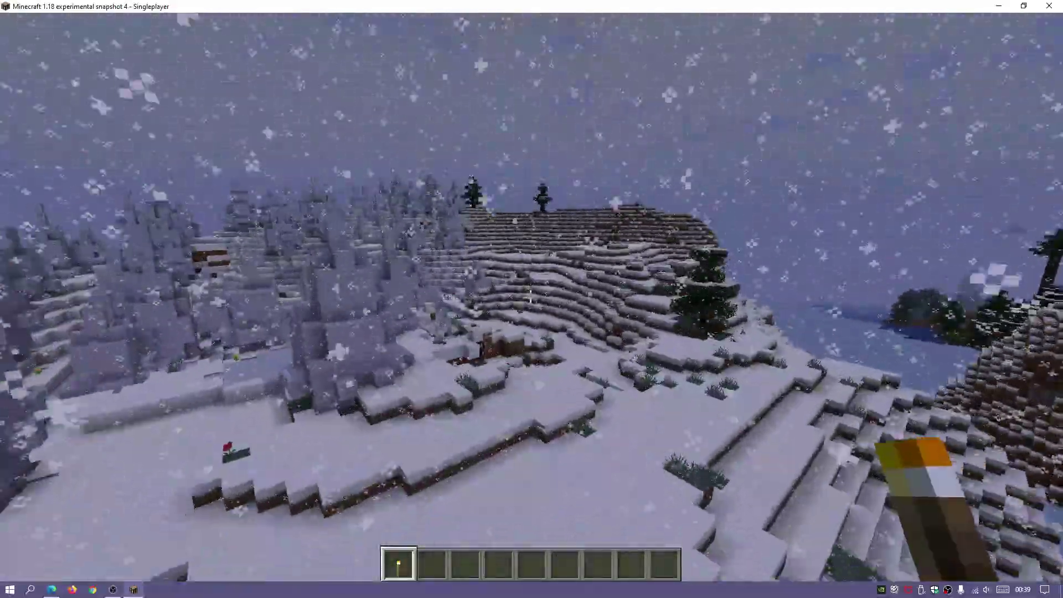
pyautogui.press('w')
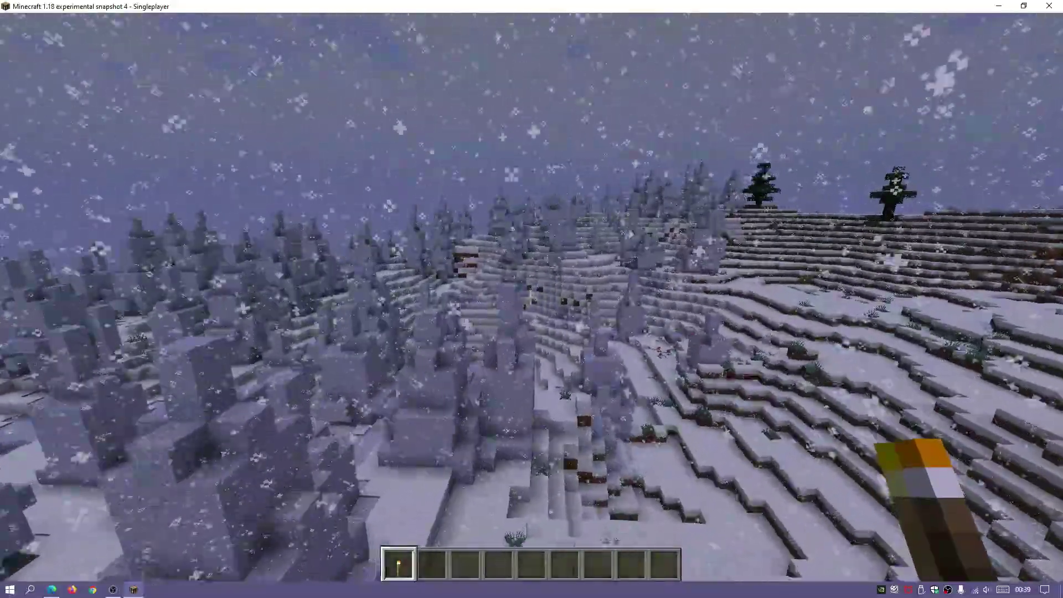
pyautogui.press('w')
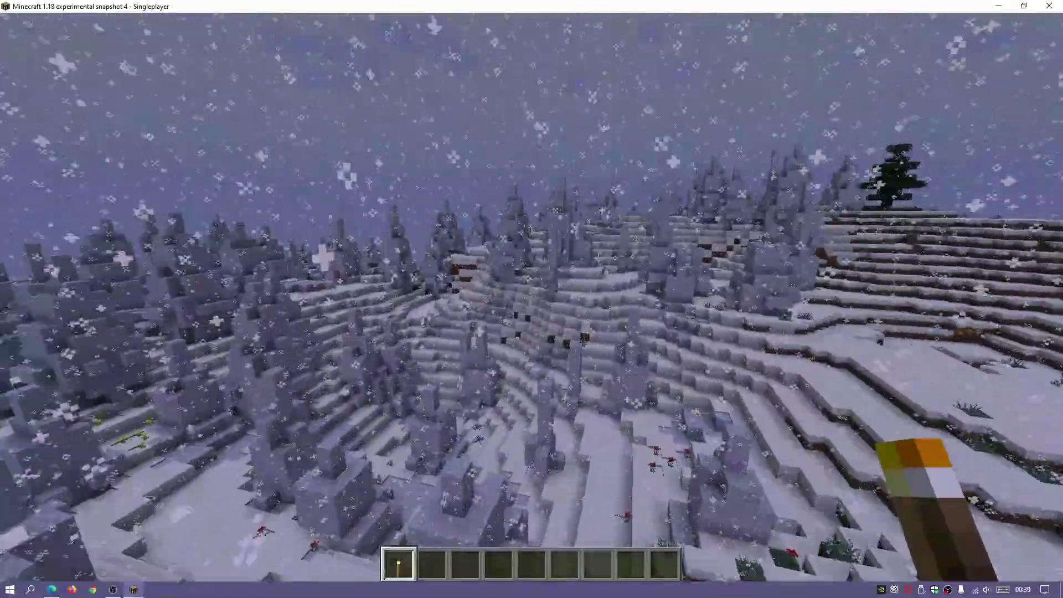
pyautogui.press('w')
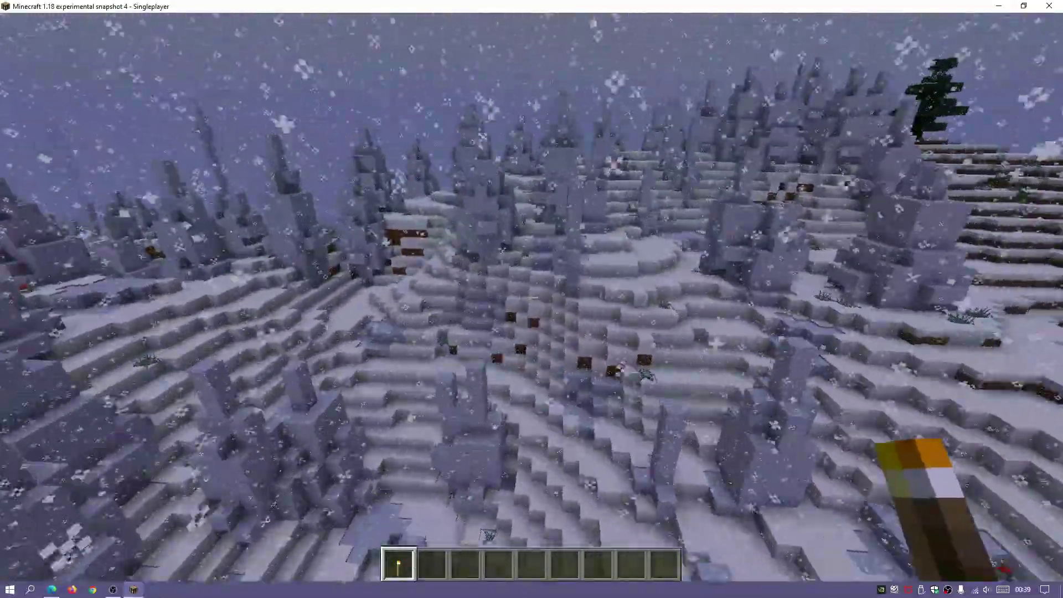
pyautogui.press('w')
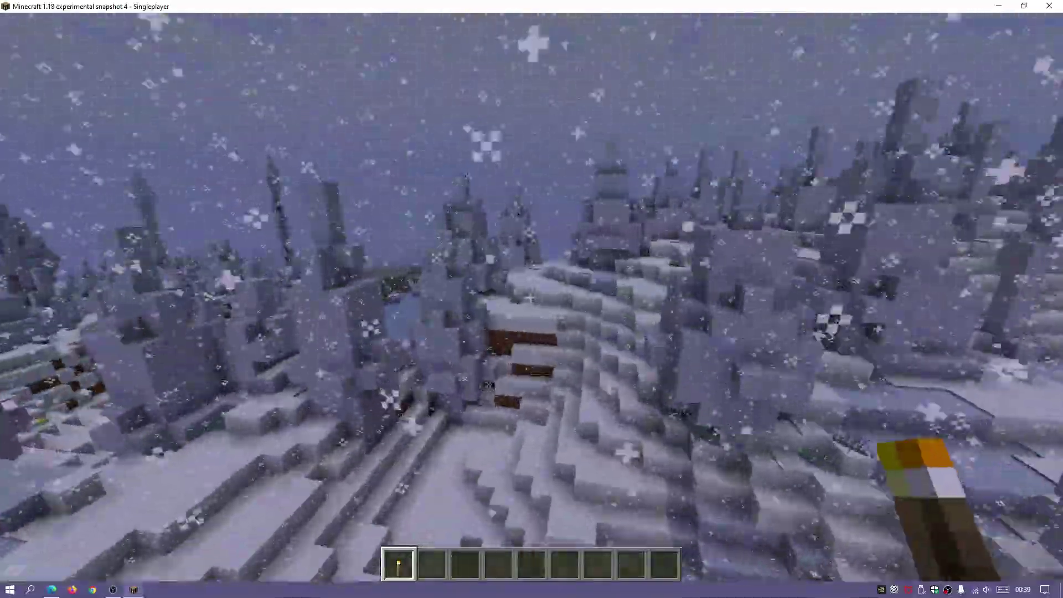
pyautogui.press('w')
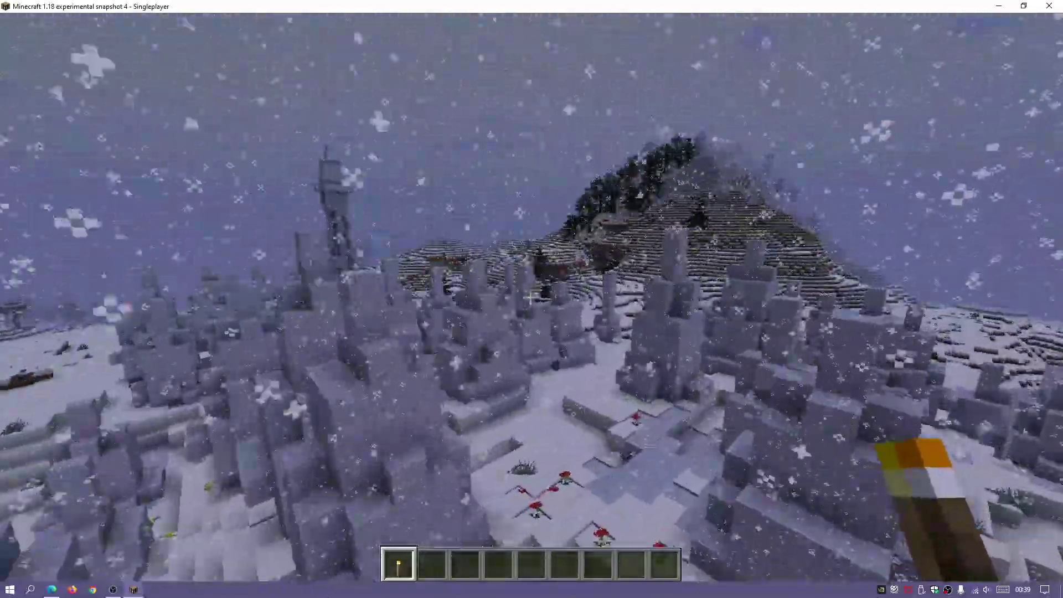
pyautogui.press('w')
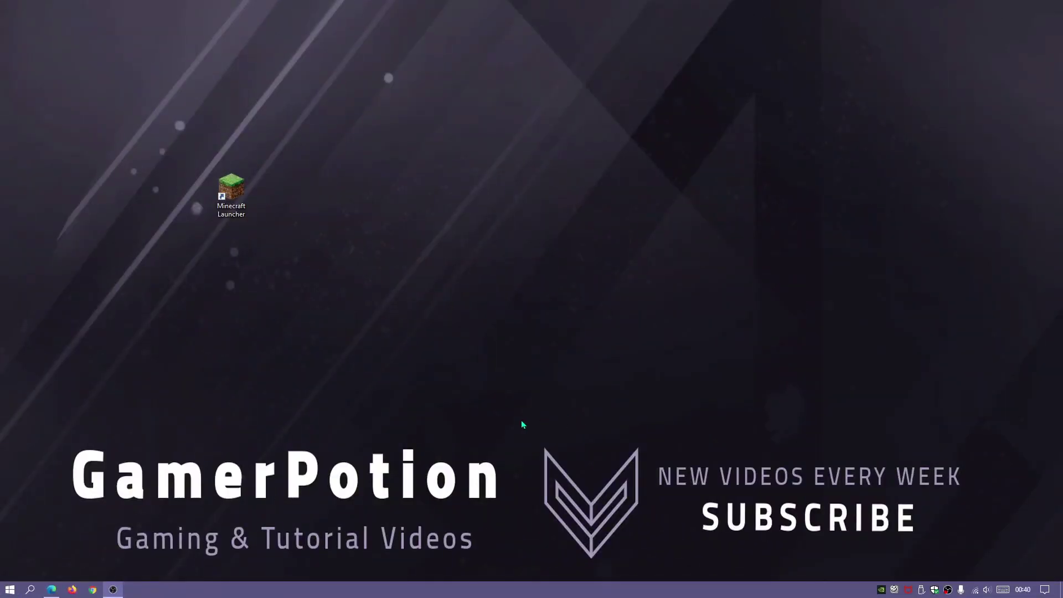
# - Bring Edge forward and scroll into the minecraft.net new world generation article
pyautogui.click(55, 588)
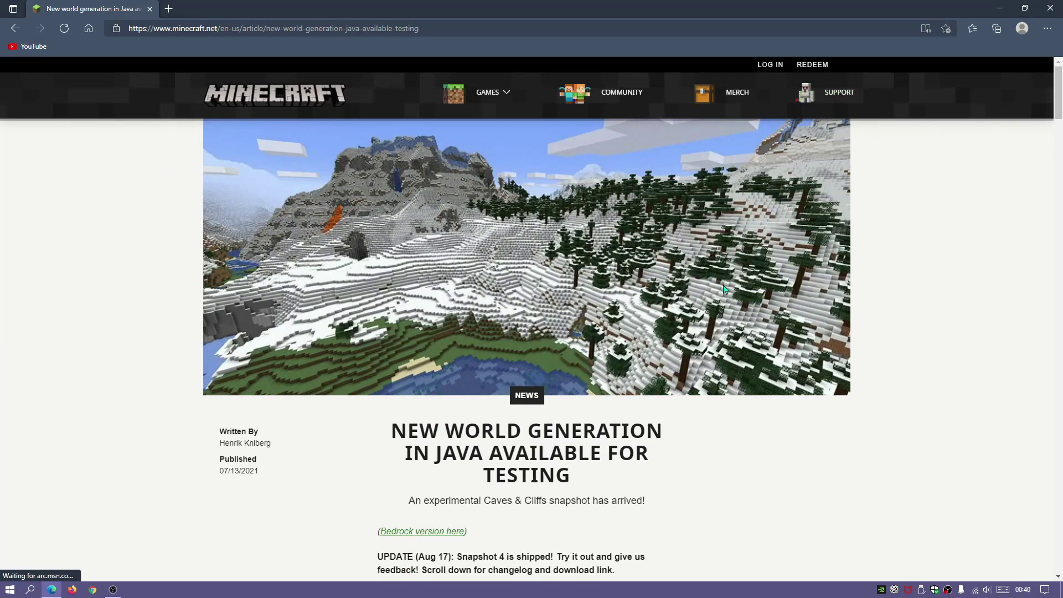
pyautogui.scroll(-1, 726, 302)
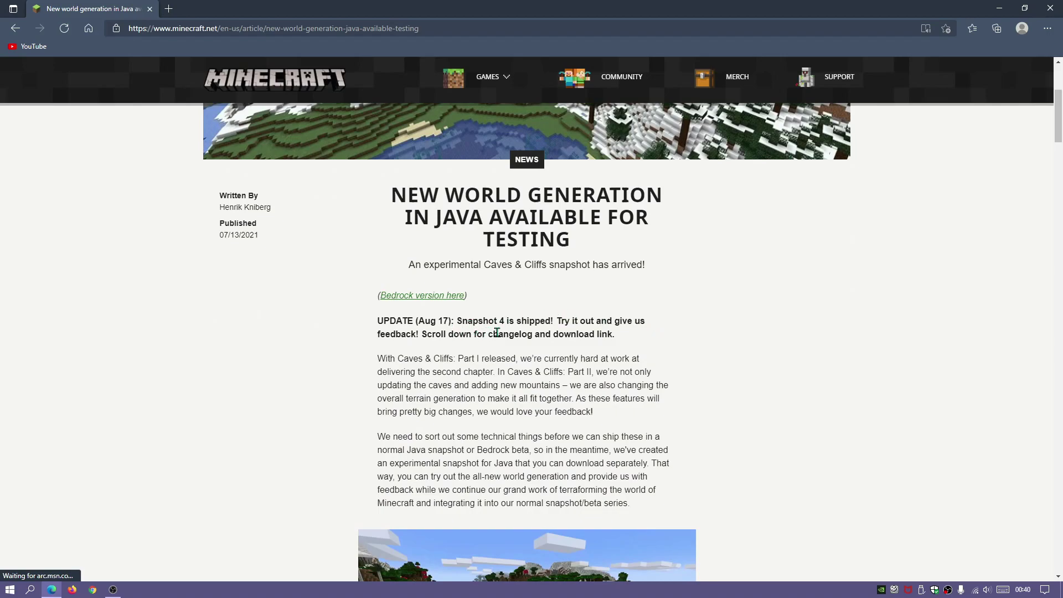
pyautogui.moveTo(516, 323); pyautogui.dragTo(570, 324)
pyautogui.scroll(-3, 586, 329)
pyautogui.scroll(-6, 617, 318)
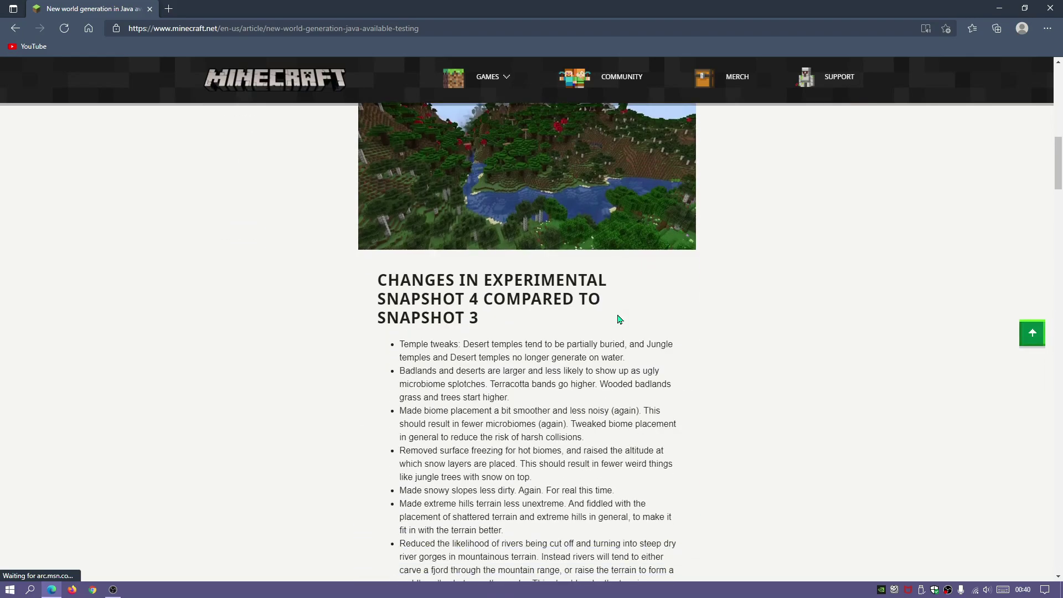
pyautogui.scroll(-2, 624, 316)
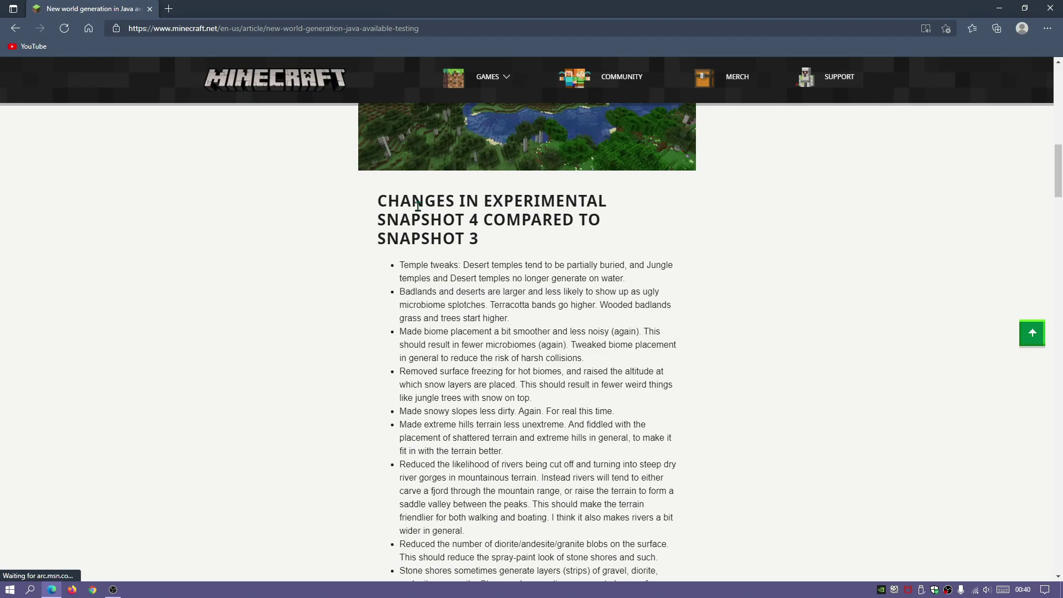
pyautogui.scroll(-3, 498, 342)
pyautogui.scroll(3, 540, 343)
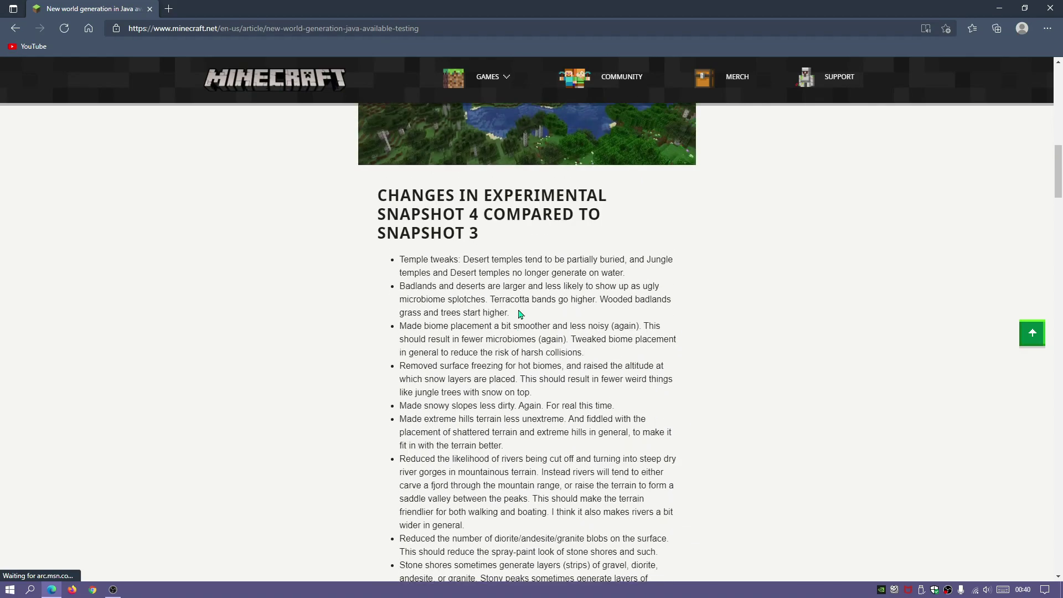
pyautogui.hotkey('alt', 'Tab')
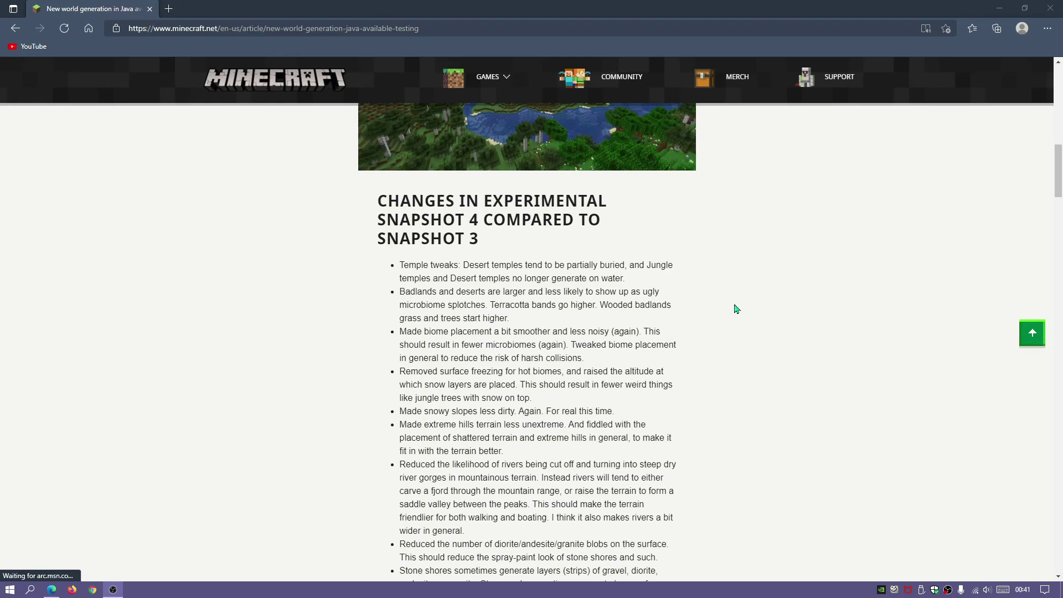
# - Read through the changelog, briefly highlighting the 'More iron!' entry
pyautogui.scroll(-1, 736, 325)
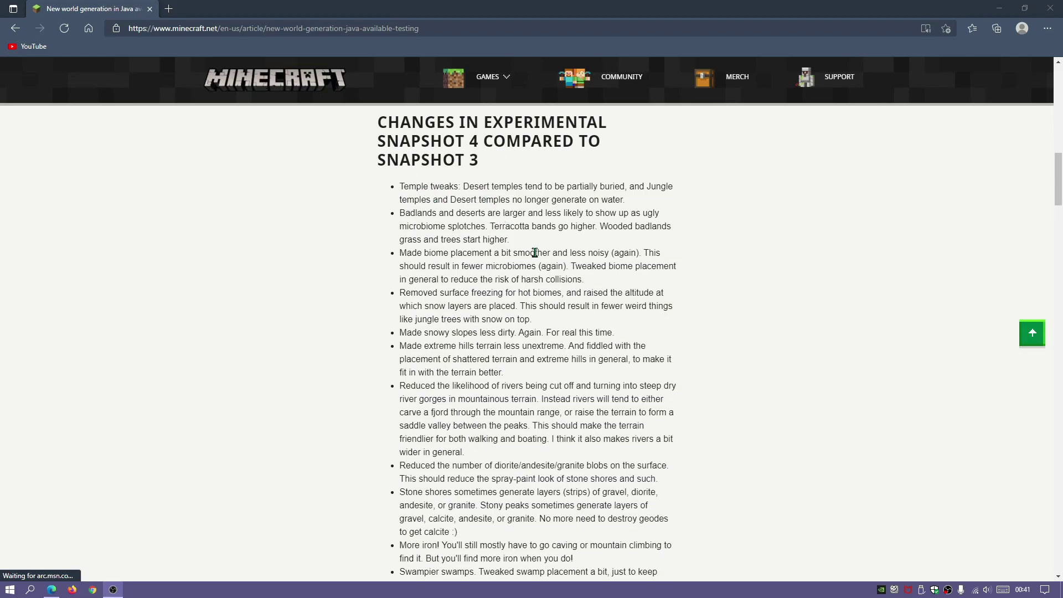
pyautogui.scroll(-2, 603, 305)
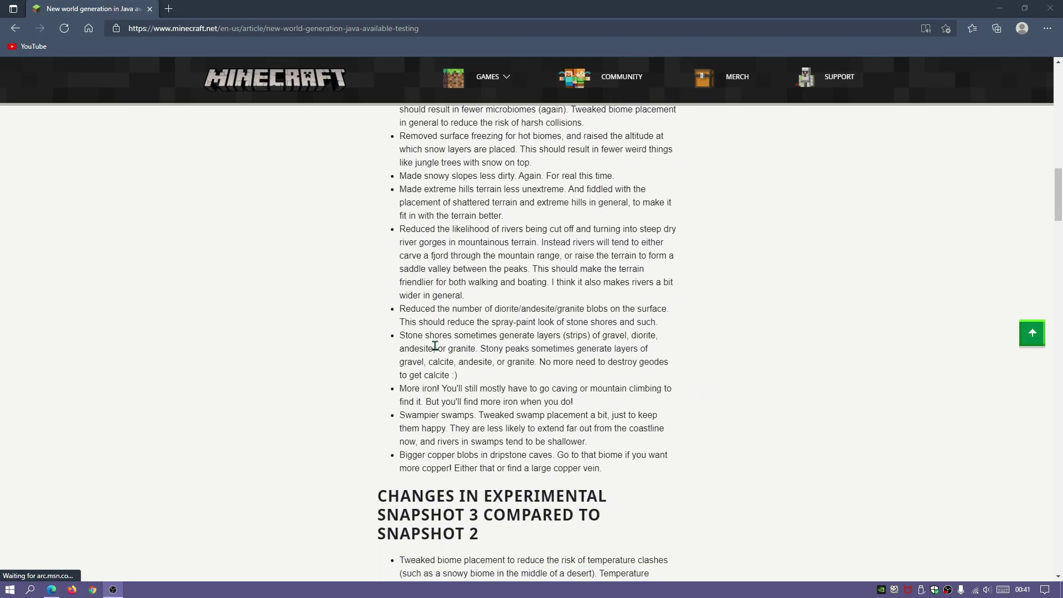
pyautogui.moveTo(403, 390); pyautogui.dragTo(442, 389)
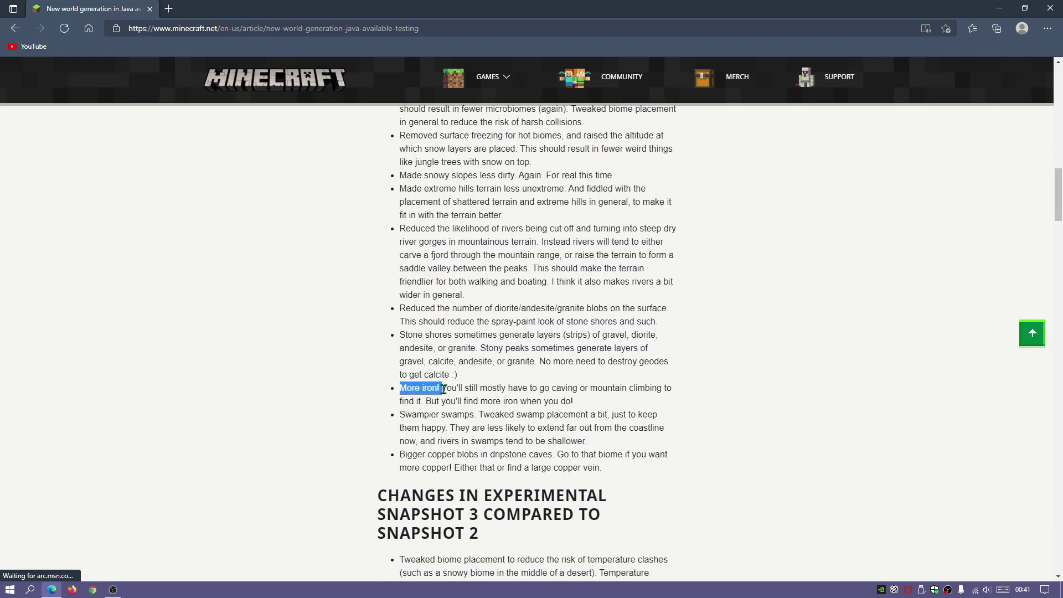
pyautogui.click(474, 399)
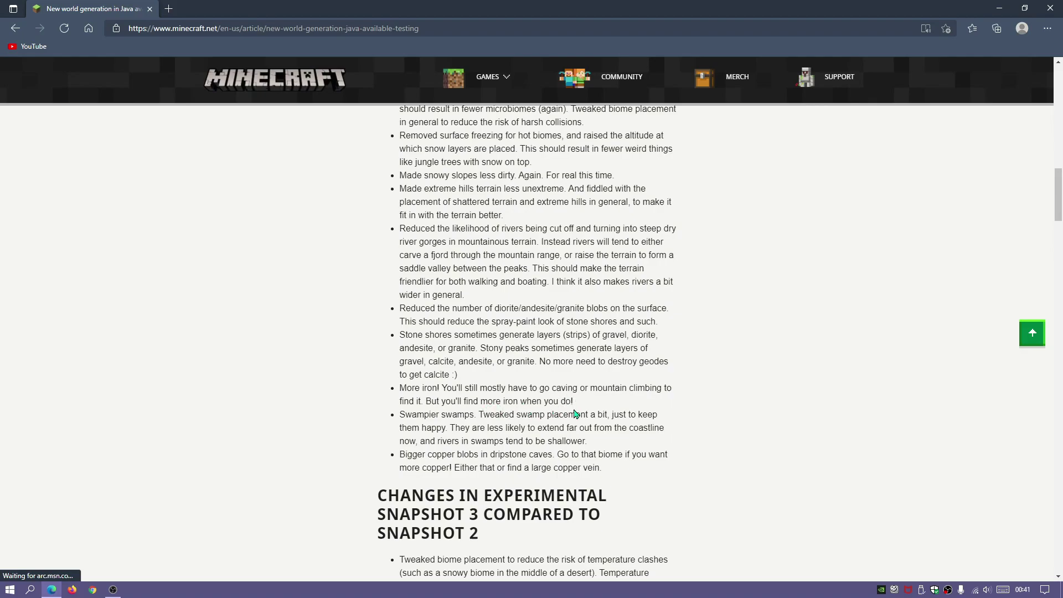
pyautogui.scroll(3, 576, 411)
pyautogui.scroll(-1, 478, 338)
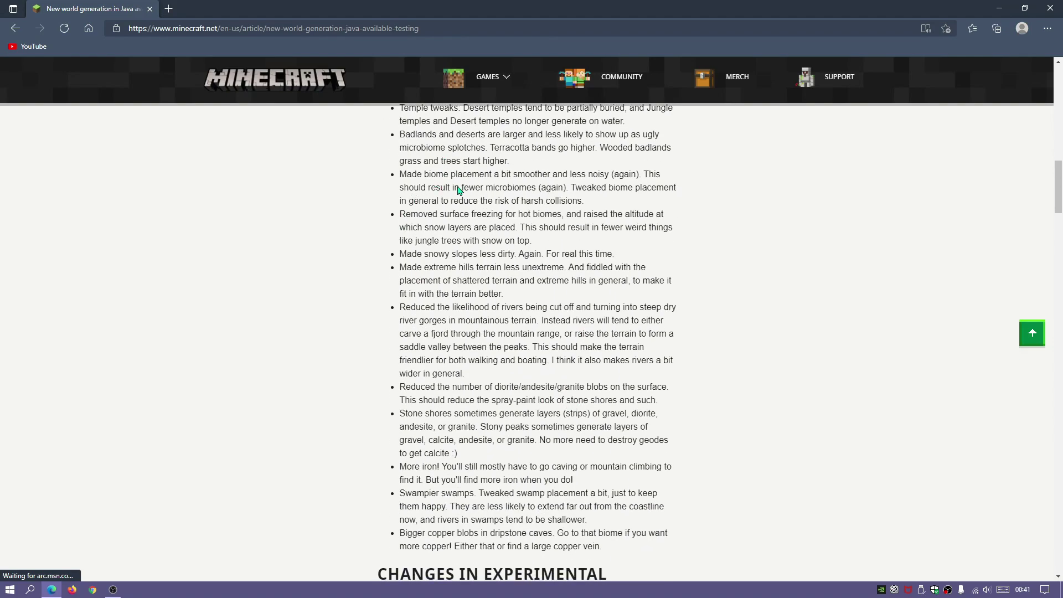
pyautogui.scroll(3, 451, 175)
pyautogui.scroll(-7, 625, 373)
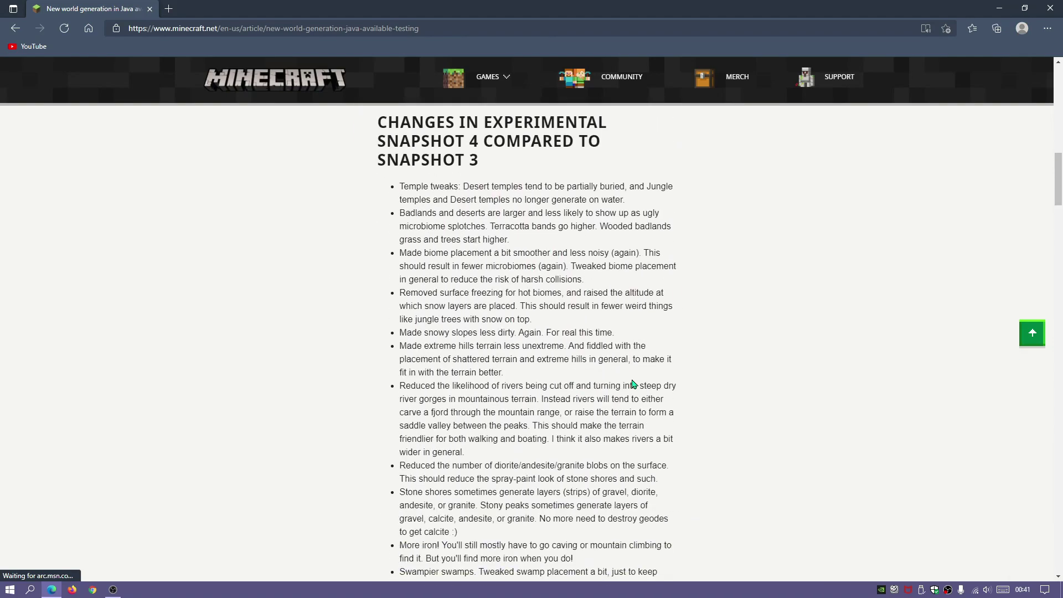
pyautogui.scroll(4, 553, 331)
pyautogui.scroll(-4, 552, 332)
pyautogui.scroll(5, 621, 391)
# - Scroll down to the Installation section and click the experimental snapshot zip download link
pyautogui.scroll(2, 638, 397)
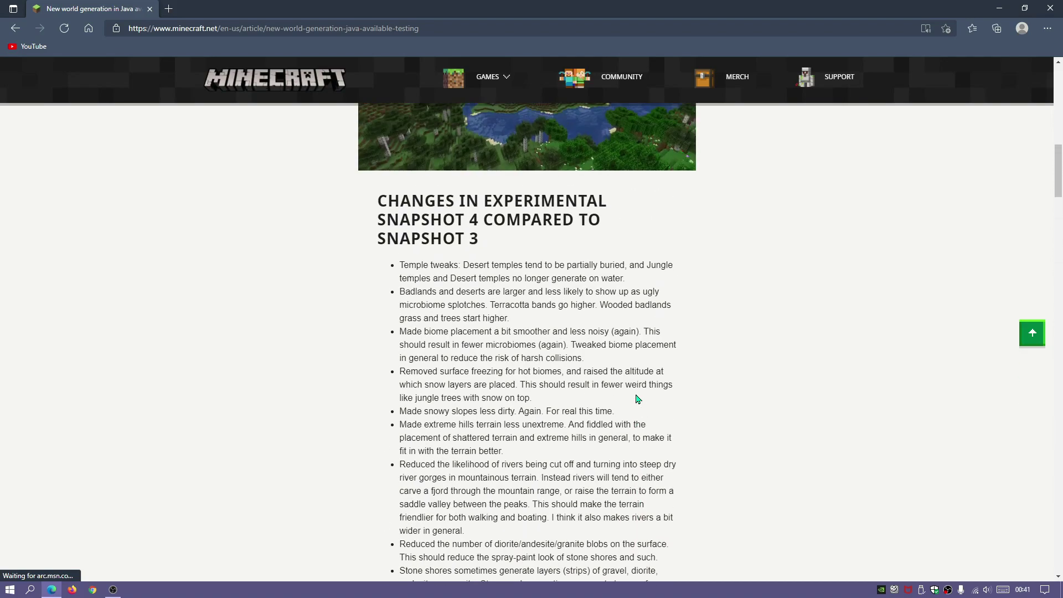
pyautogui.scroll(-12, 638, 397)
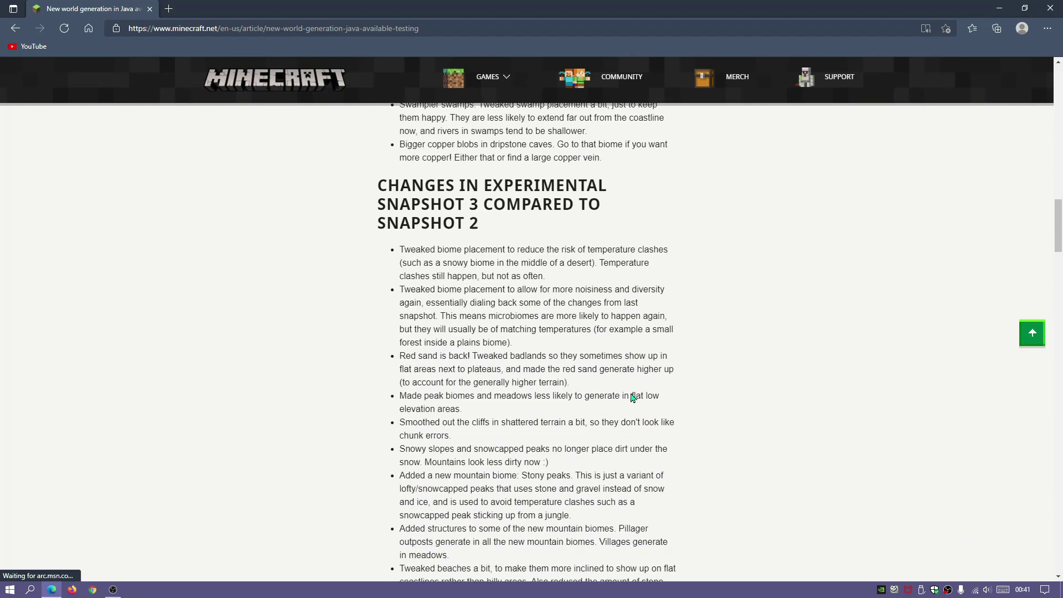
pyautogui.scroll(-20, 498, 252)
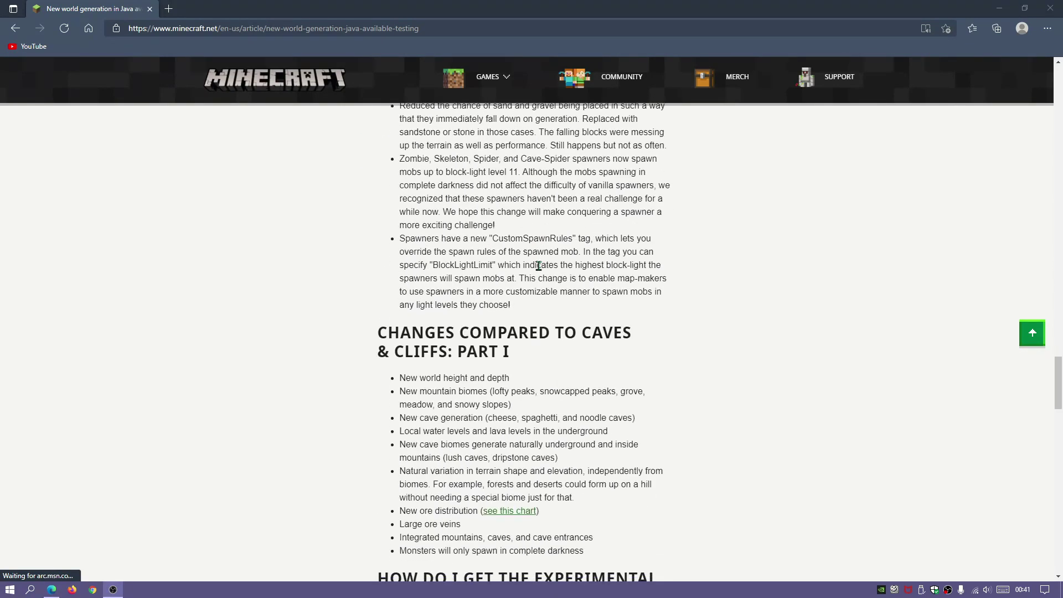
pyautogui.scroll(-6, 541, 273)
pyautogui.scroll(3, 558, 281)
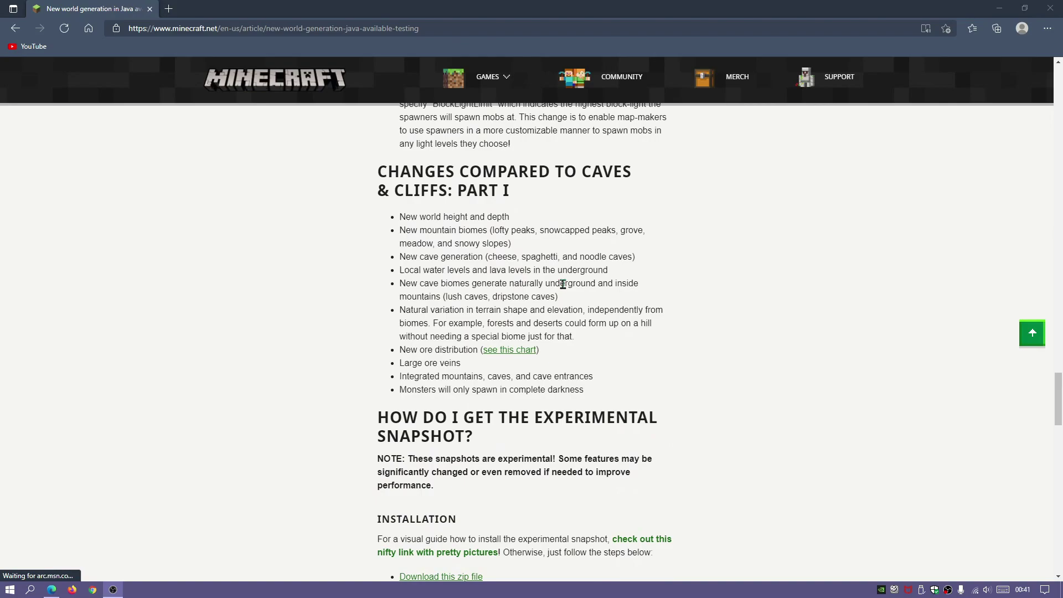
pyautogui.scroll(1, 562, 294)
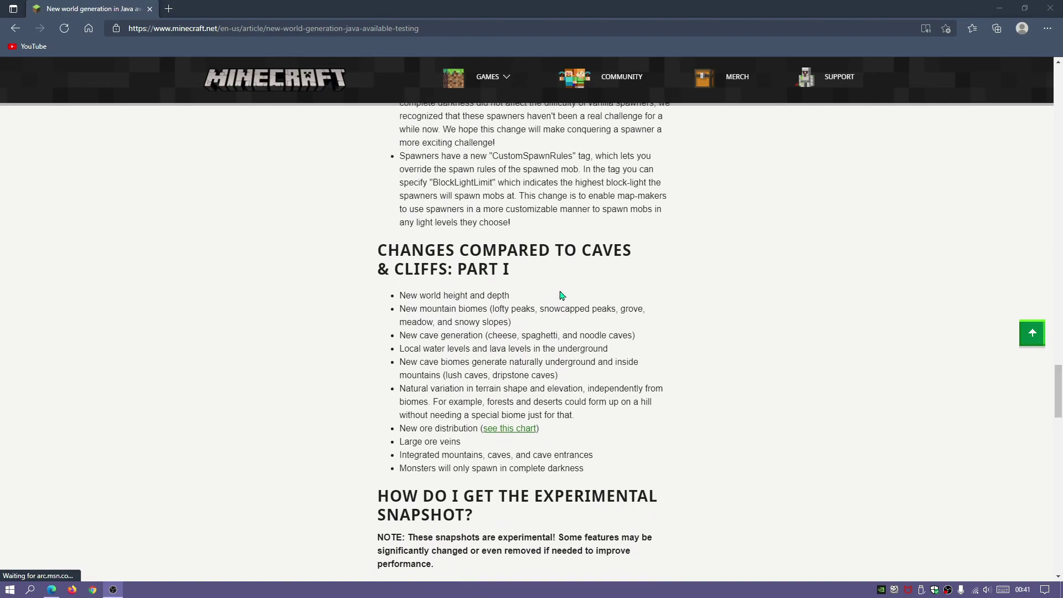
pyautogui.scroll(6, 562, 295)
pyautogui.scroll(11, 569, 299)
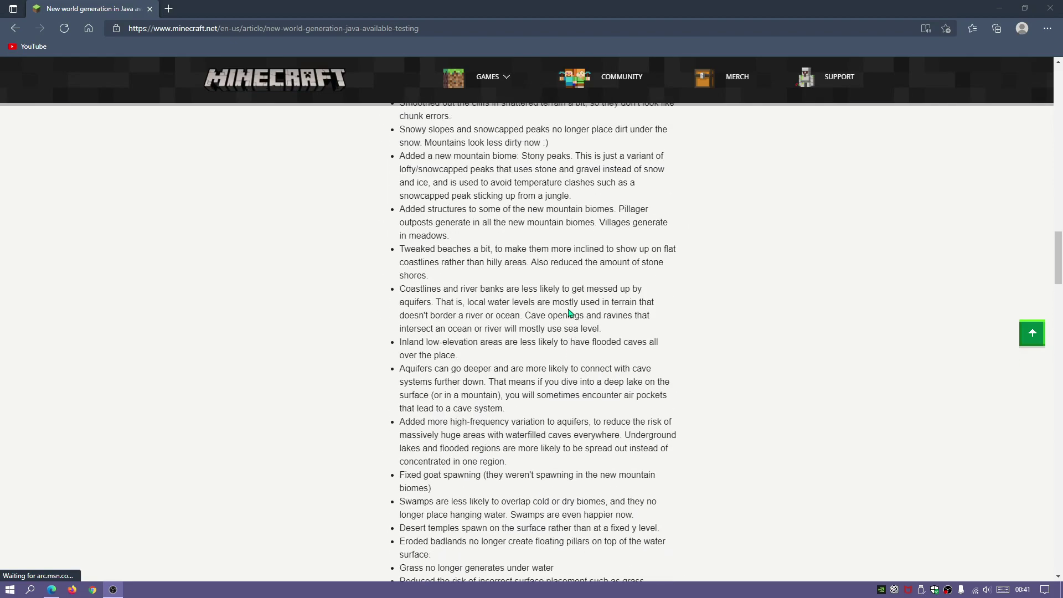
pyautogui.scroll(-16, 570, 314)
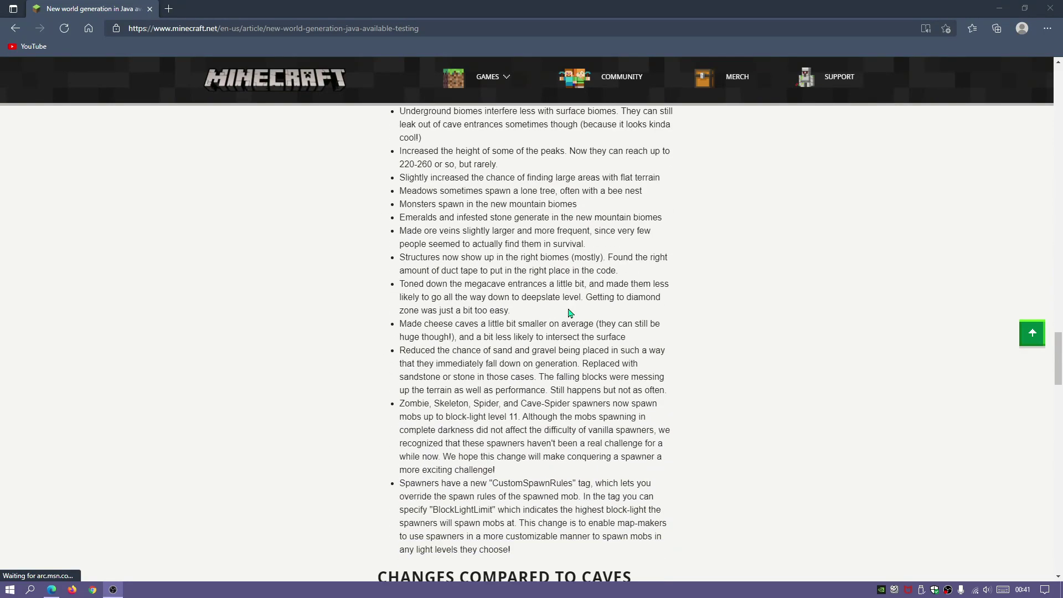
pyautogui.scroll(-5, 568, 310)
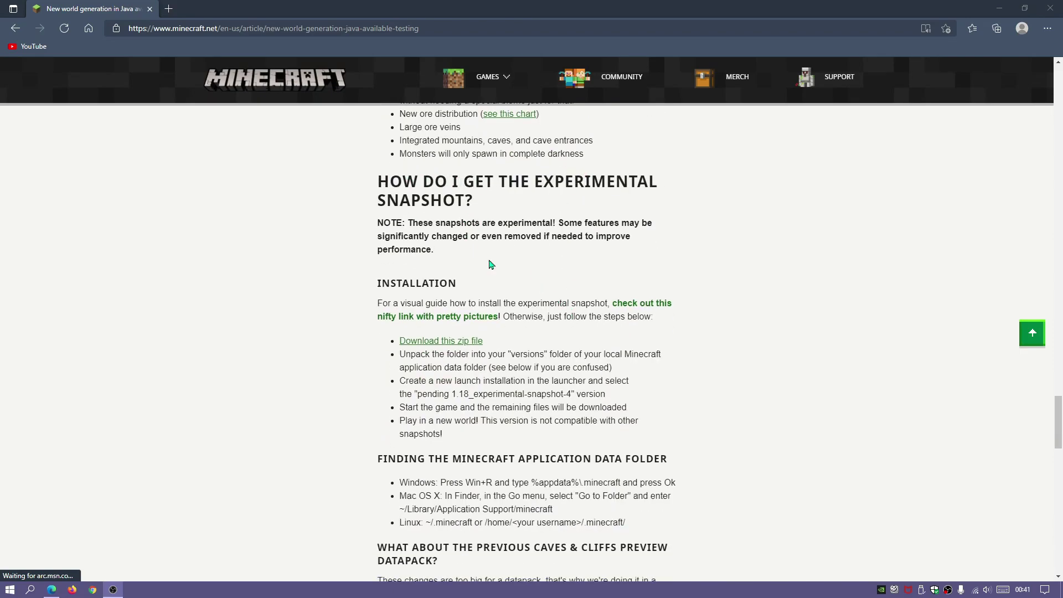
pyautogui.click(443, 342)
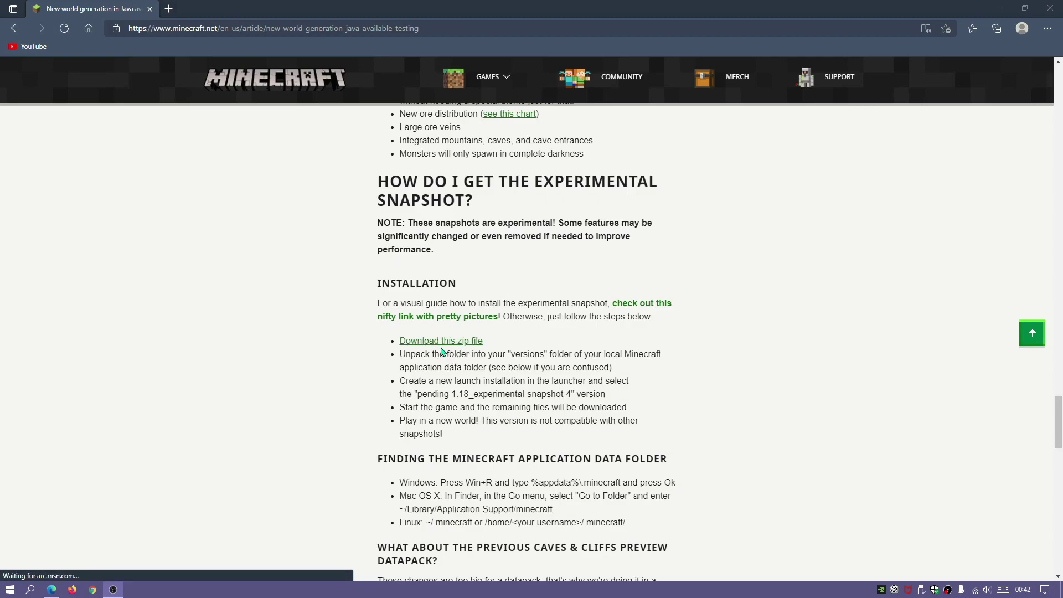
# - Download the snapshot zip, then select and deselect 1_18_experimental-snapshot-4.zip on the desktop
pyautogui.click(459, 342)
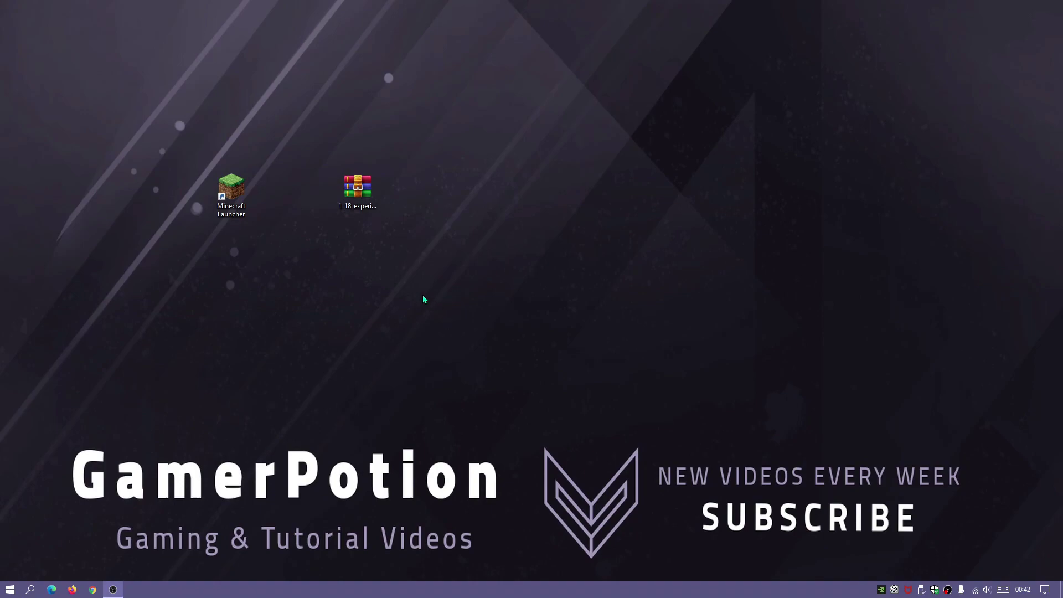
pyautogui.click(375, 226)
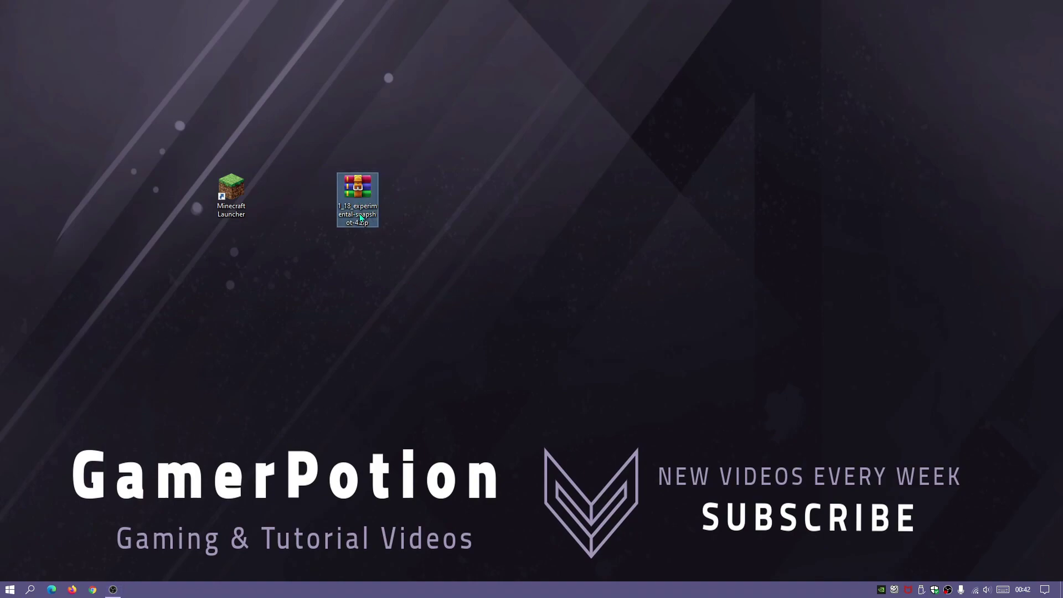
pyautogui.click(444, 261)
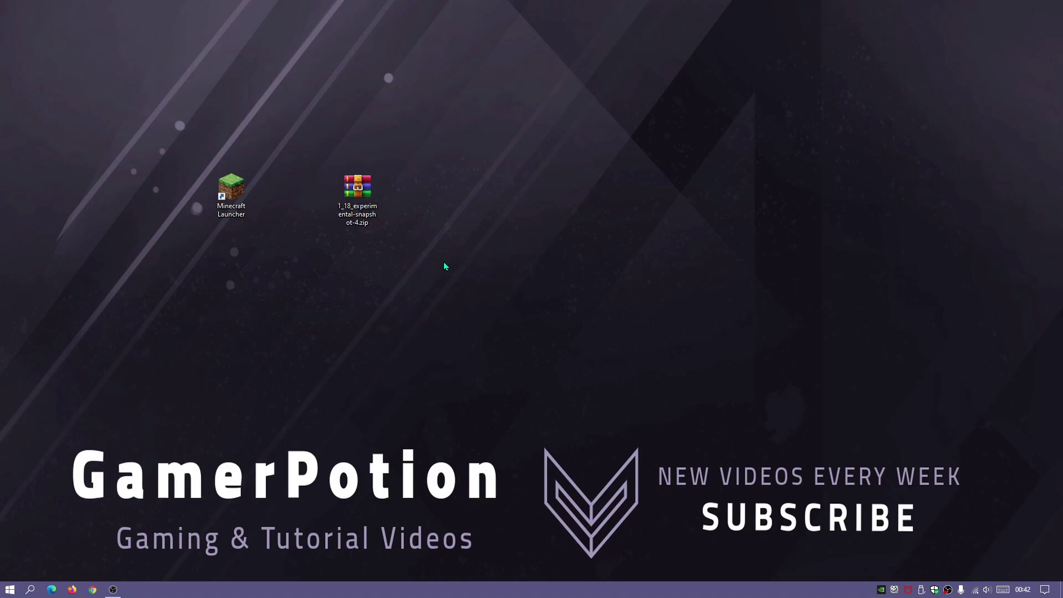
# - Open 1_18_experimental-snapshot-4.zip in WinRAR, dismiss the license reminder, resize the window, and select the folder
pyautogui.doubleClick(366, 219)
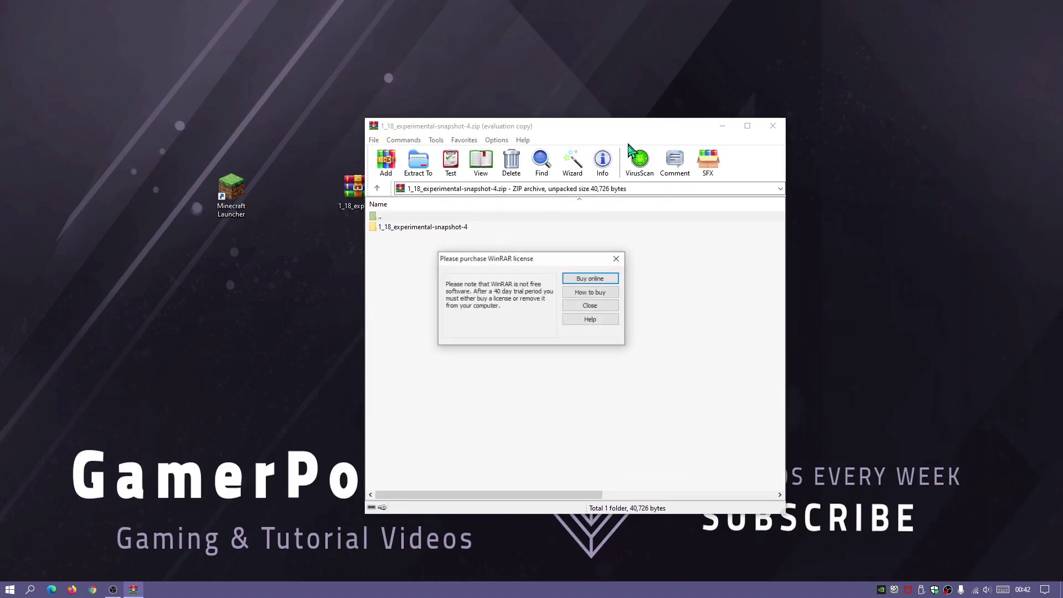
pyautogui.click(590, 307)
pyautogui.moveTo(618, 174); pyautogui.dragTo(610, 147)
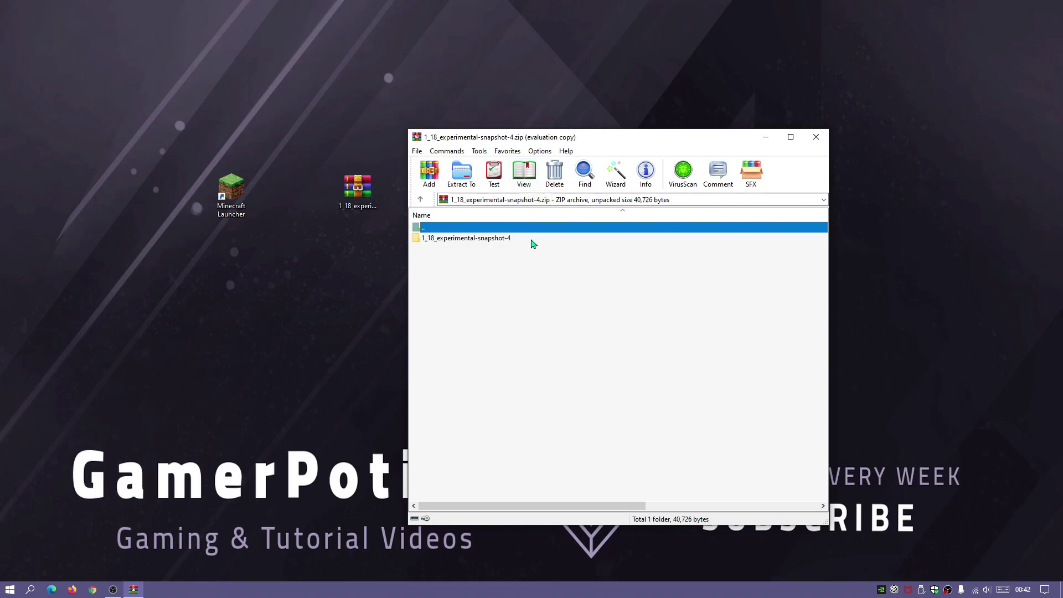
pyautogui.moveTo(830, 524)
pyautogui.mouseDown()
pyautogui.moveTo(869, 524)
pyautogui.moveTo(837, 524)
pyautogui.mouseUp()
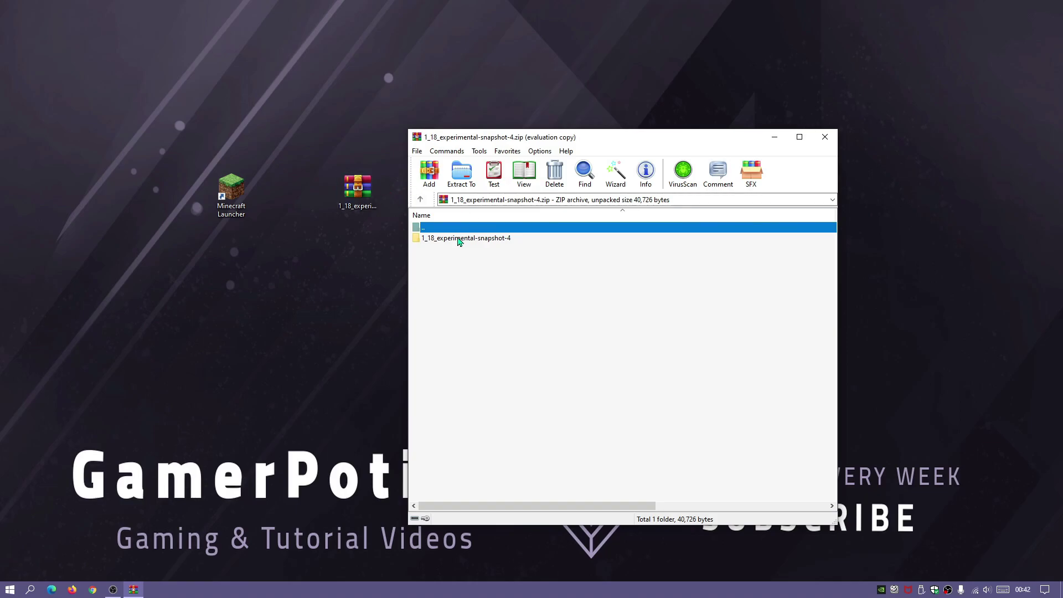
pyautogui.moveTo(498, 142); pyautogui.dragTo(517, 131)
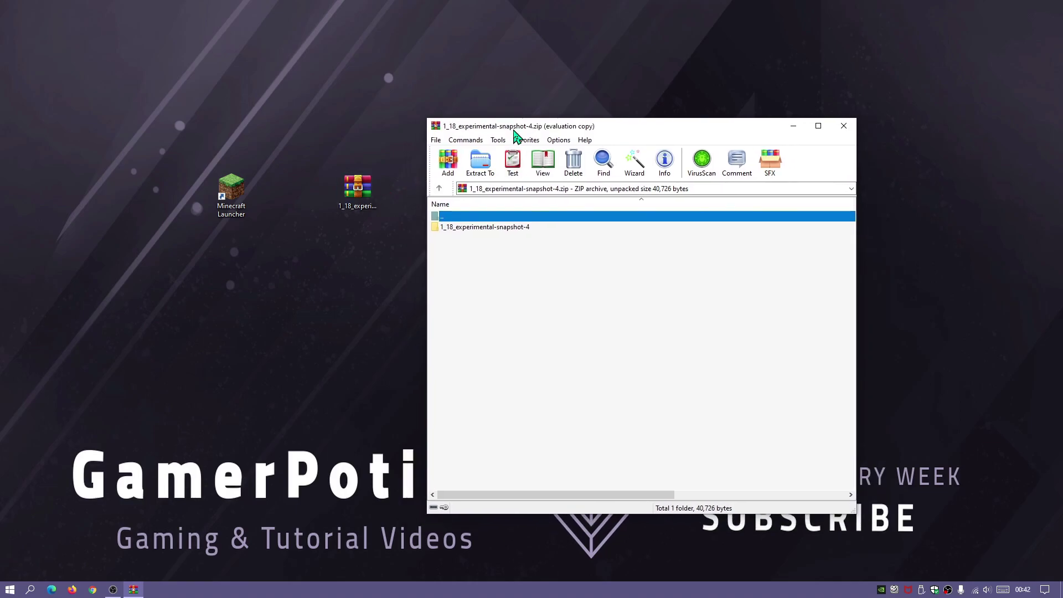
pyautogui.click(471, 232)
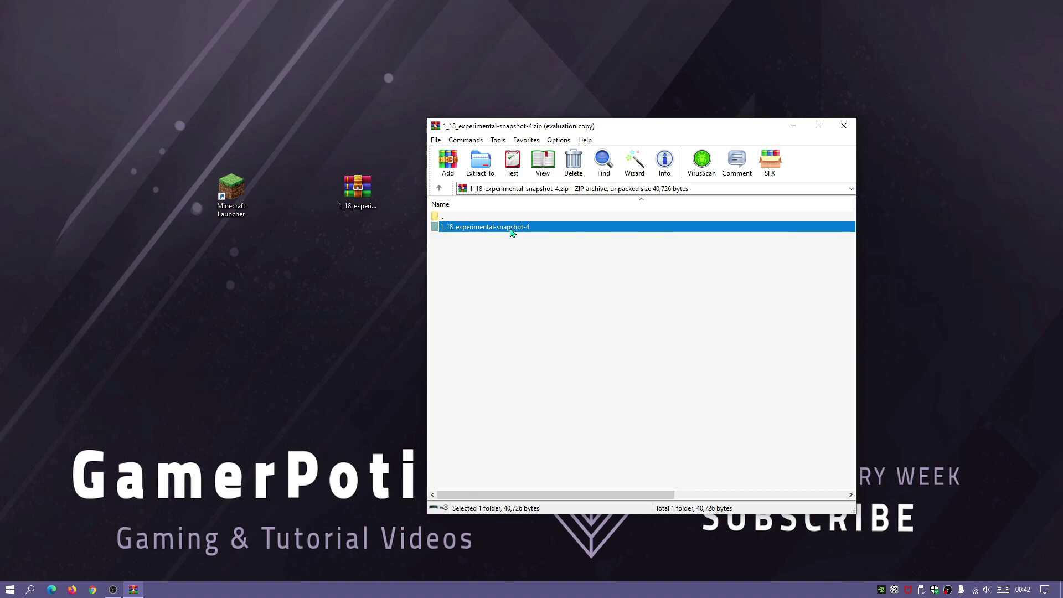
pyautogui.click(238, 193)
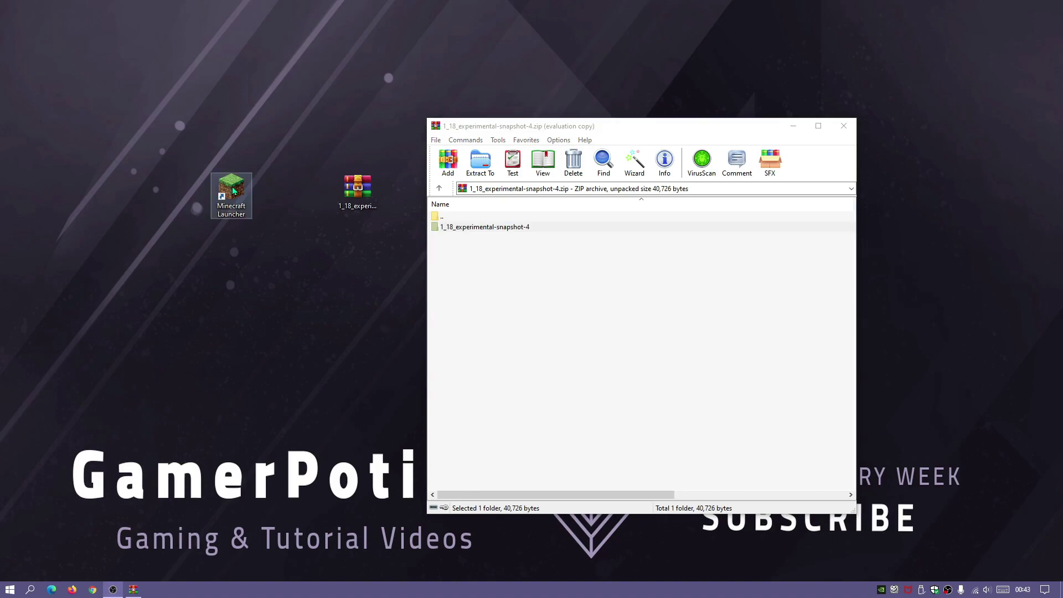
# - Launch the Minecraft Launcher, view Installations, and open the Latest release game folder
pyautogui.doubleClick(231, 199)
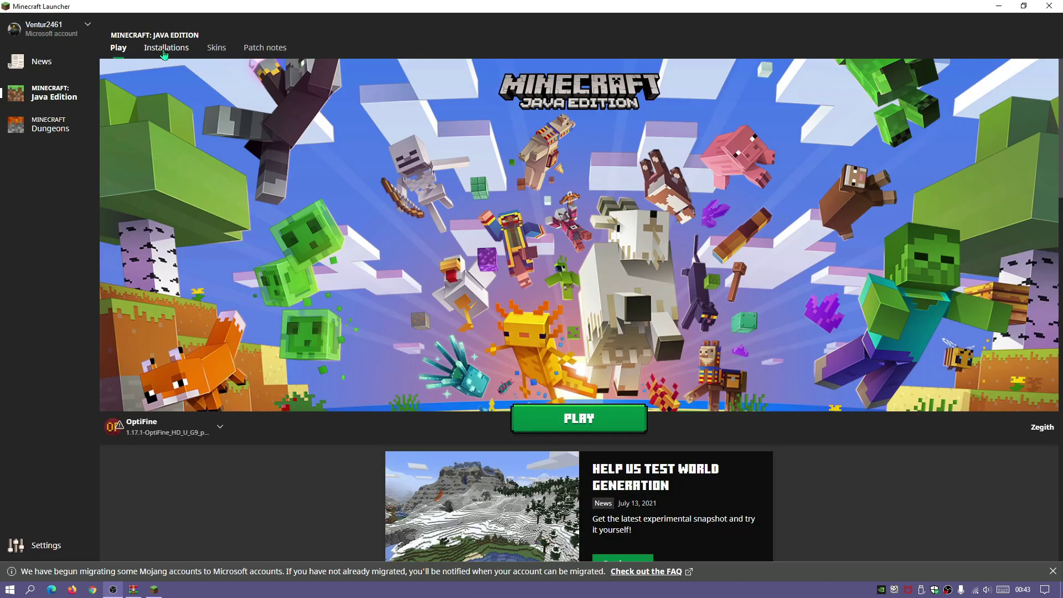
pyautogui.click(173, 49)
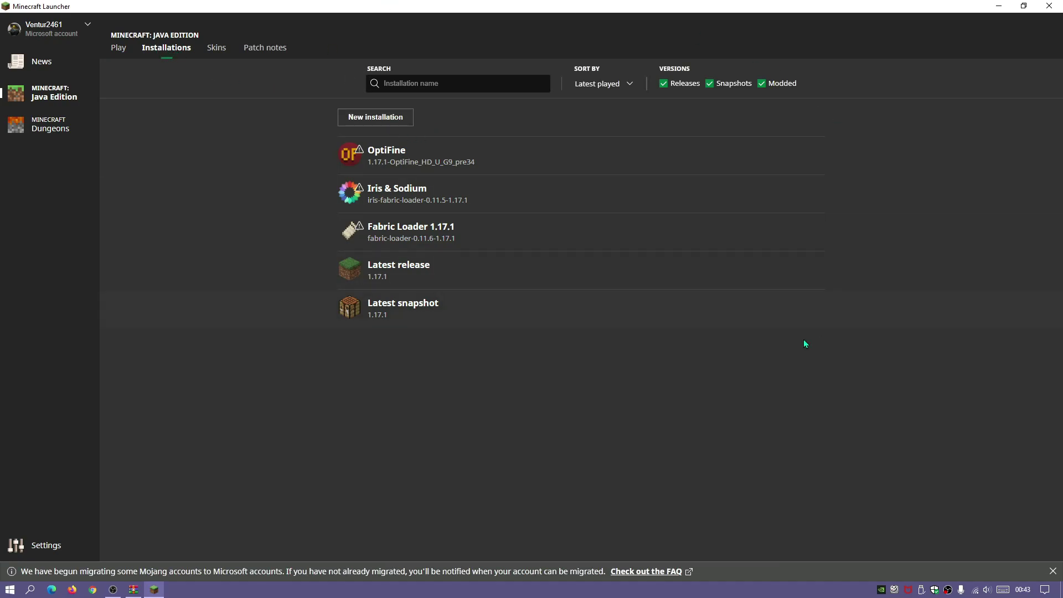
pyautogui.moveTo(582, 270)
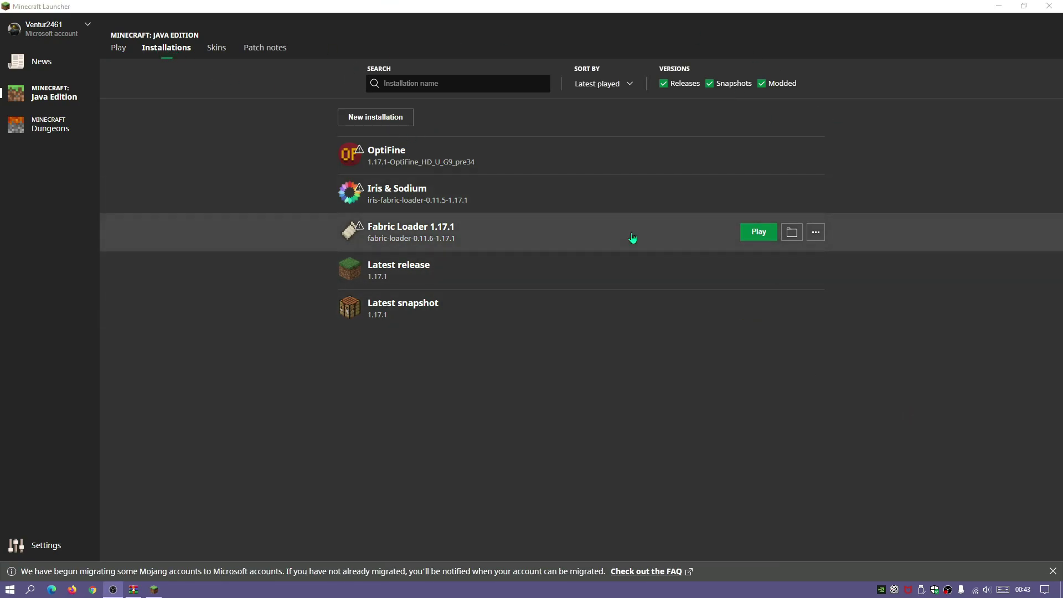
pyautogui.moveTo(666, 160)
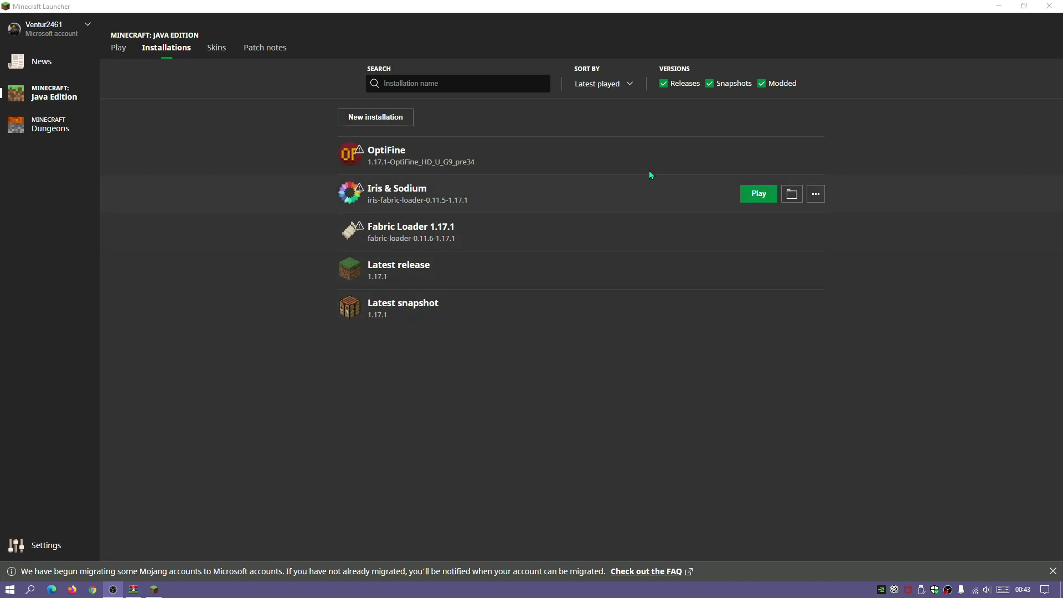
pyautogui.moveTo(658, 326)
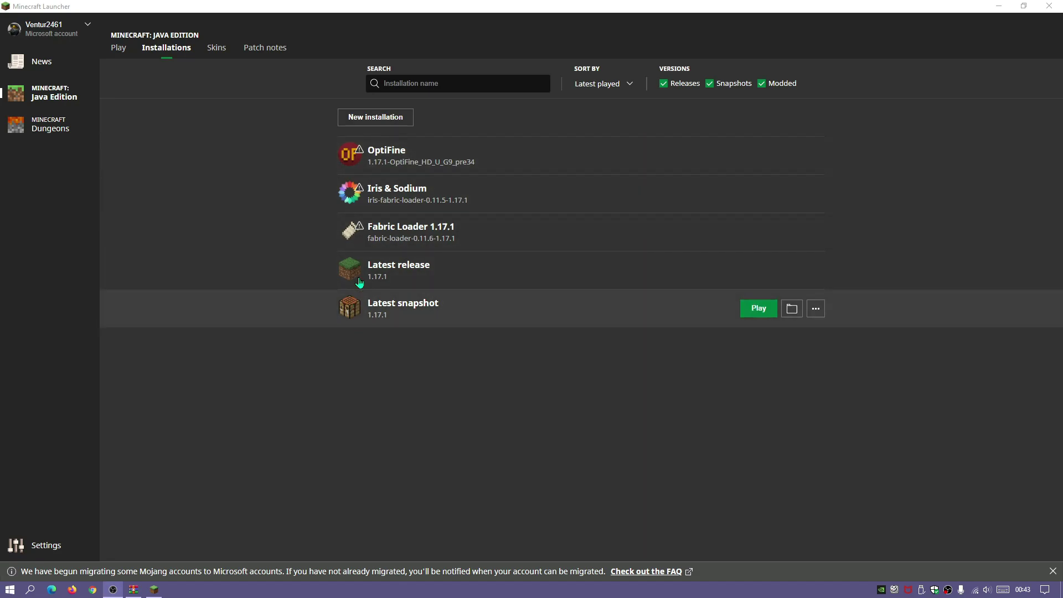
pyautogui.moveTo(527, 145)
pyautogui.moveTo(481, 285)
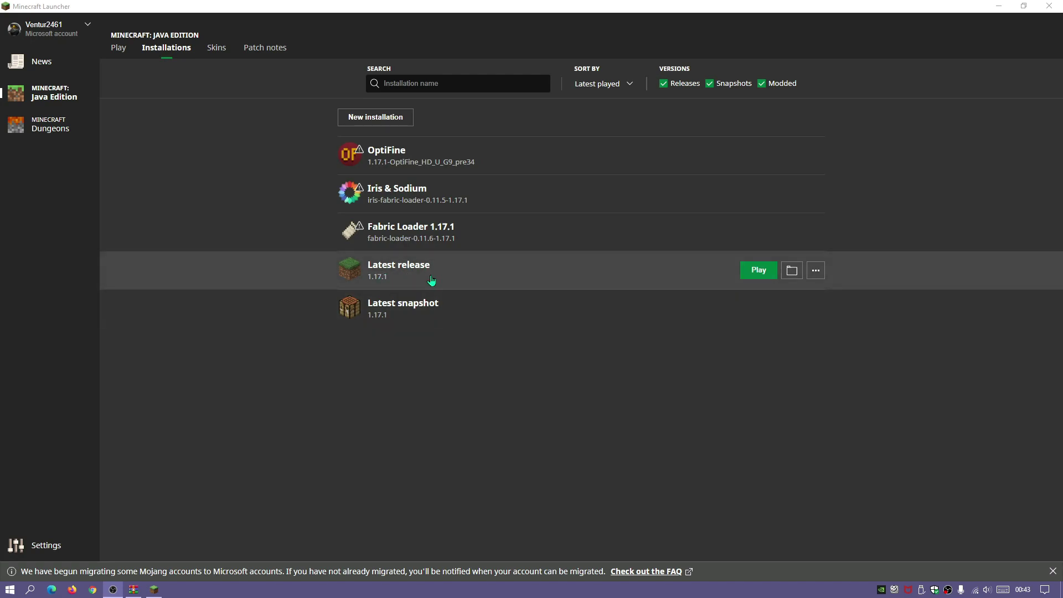
pyautogui.click(792, 271)
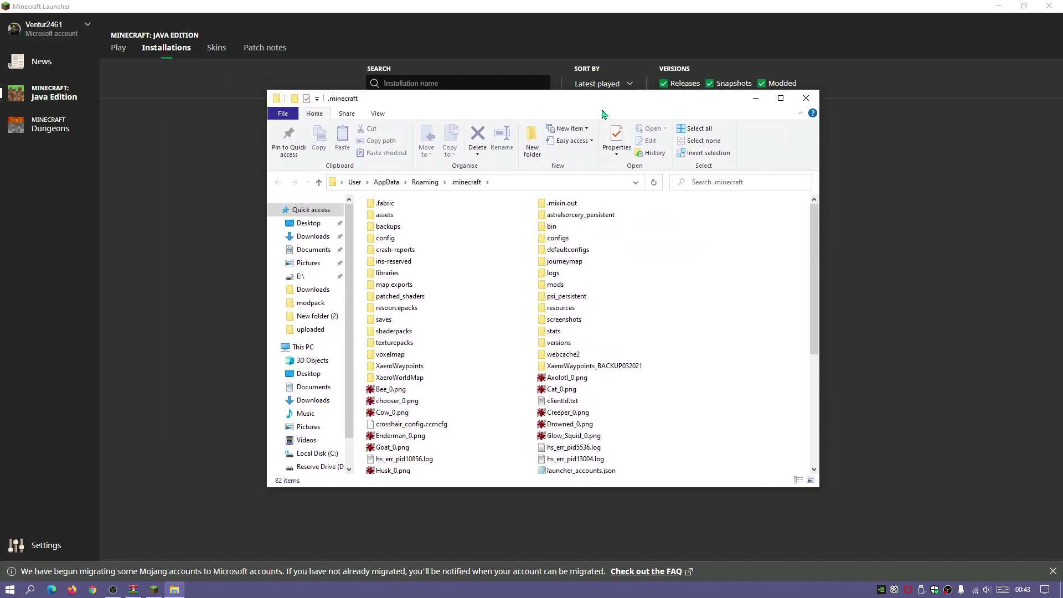
# - Close the Minecraft Launcher, reposition the .minecraft window, and open its versions folder
pyautogui.click(806, 98)
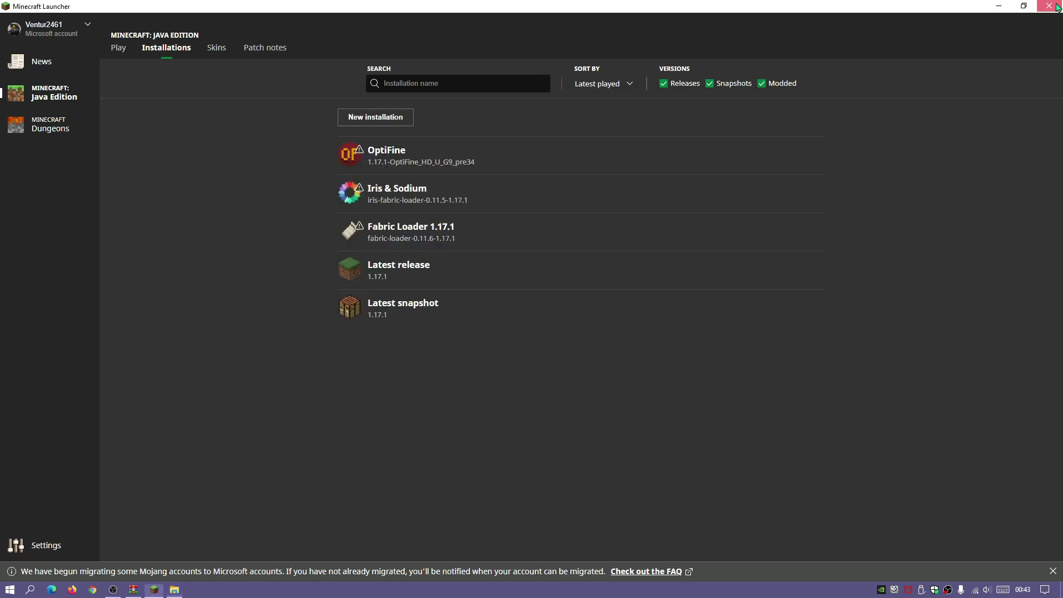
pyautogui.click(1057, 6)
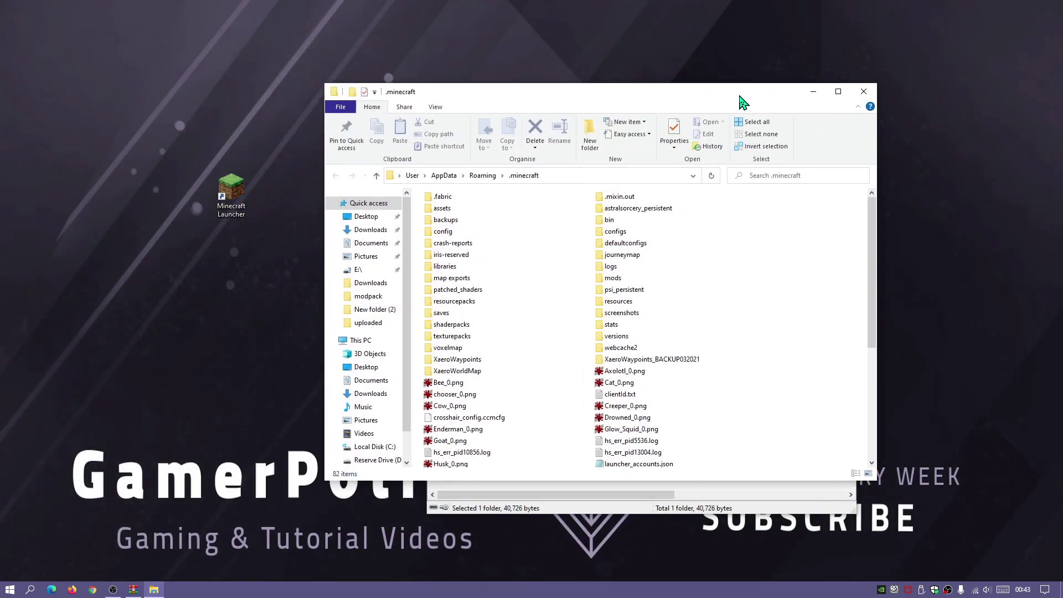
pyautogui.moveTo(715, 102); pyautogui.dragTo(635, 115)
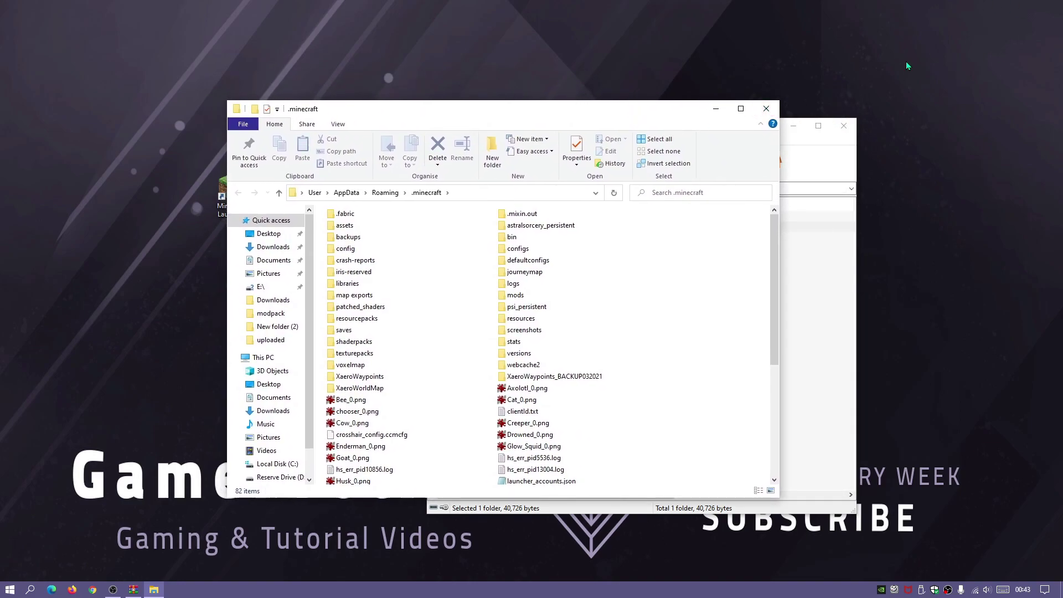
pyautogui.moveTo(559, 116); pyautogui.dragTo(574, 86)
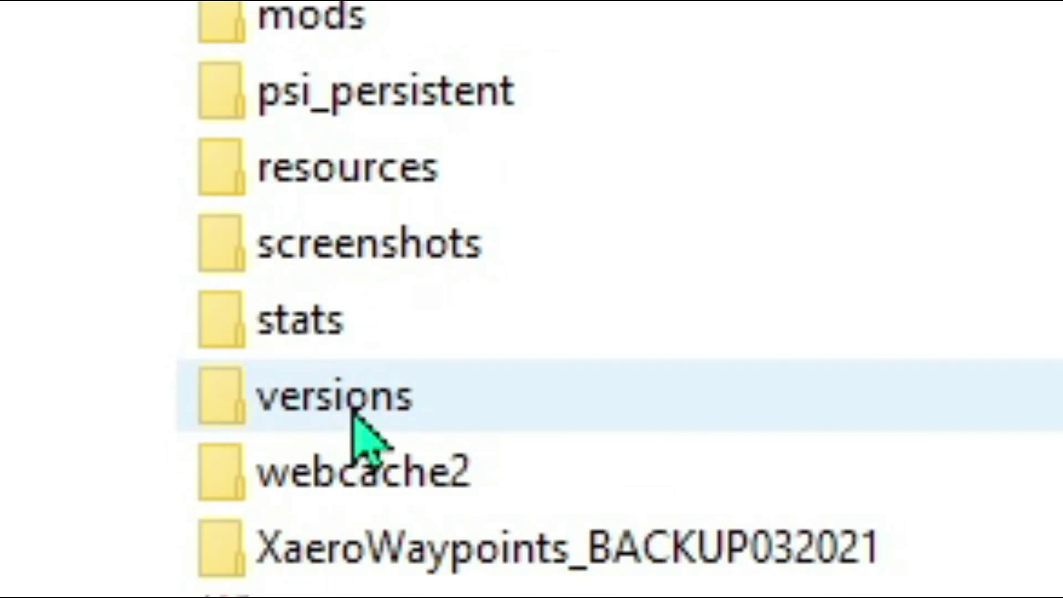
pyautogui.click(539, 325)
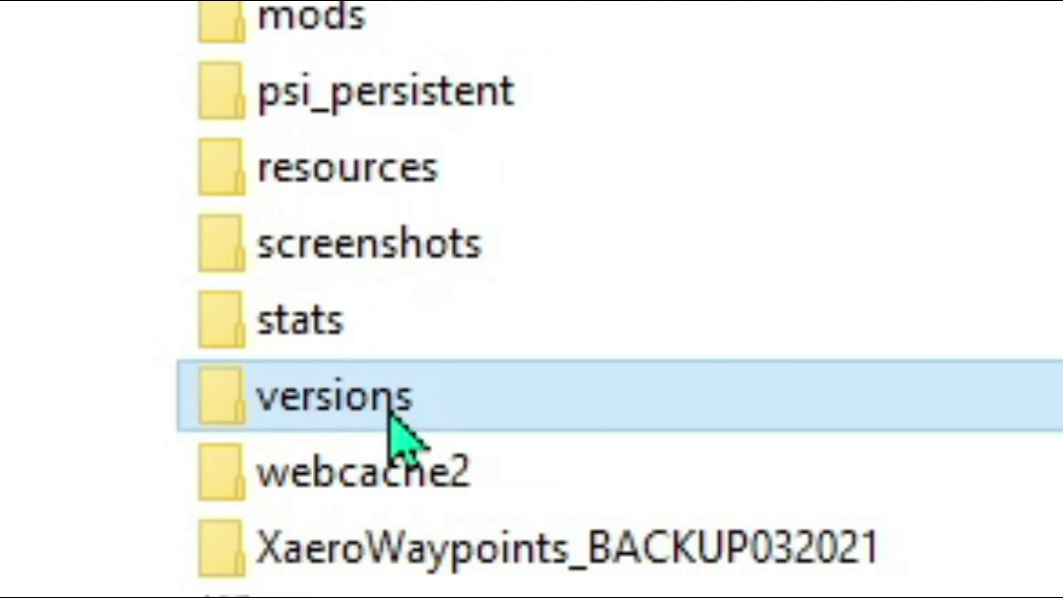
pyautogui.doubleClick(349, 417)
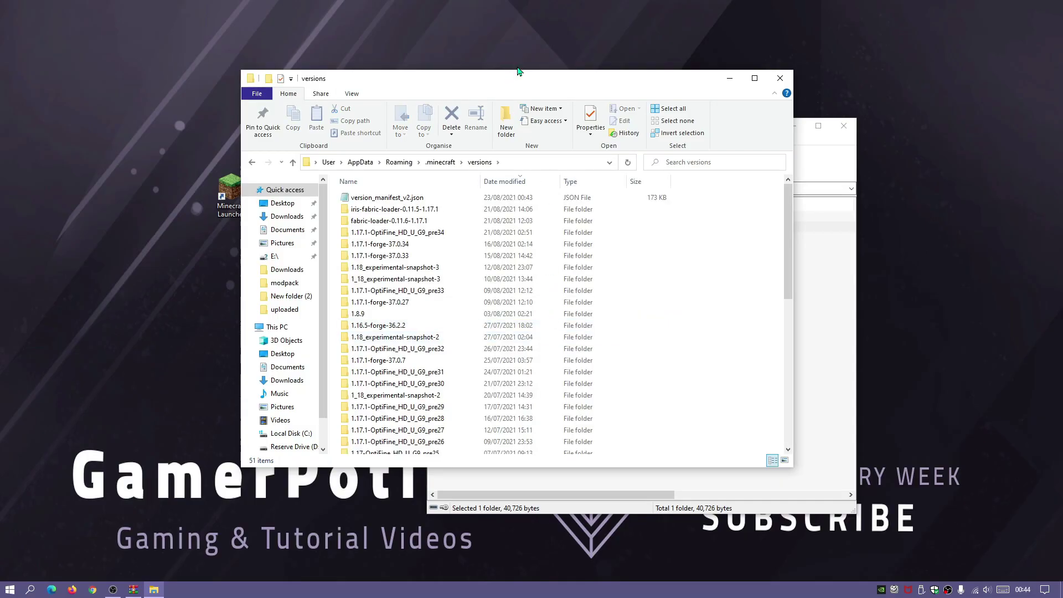
pyautogui.moveTo(518, 71); pyautogui.dragTo(436, 49)
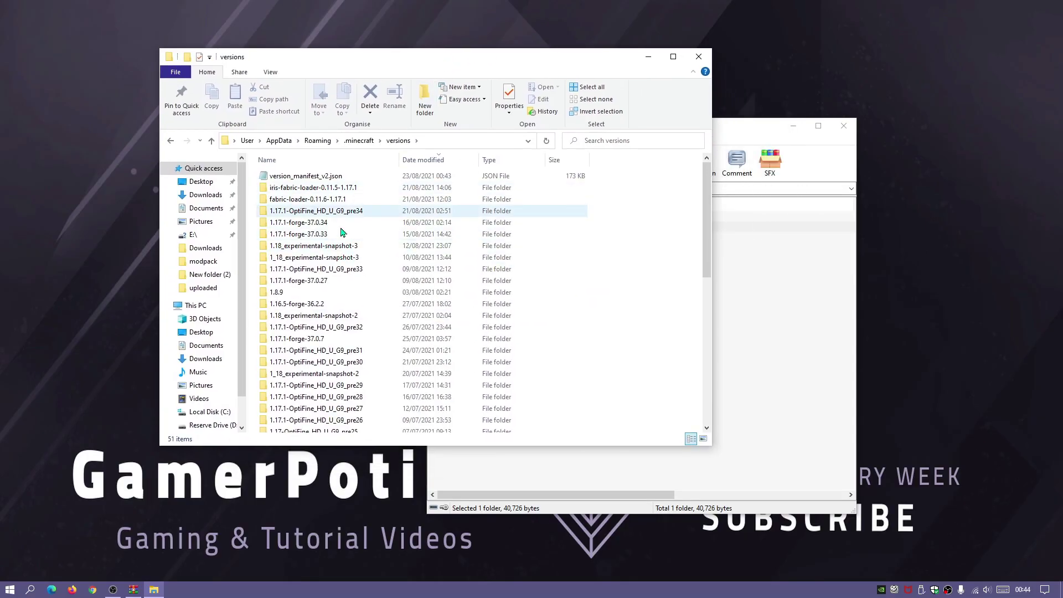